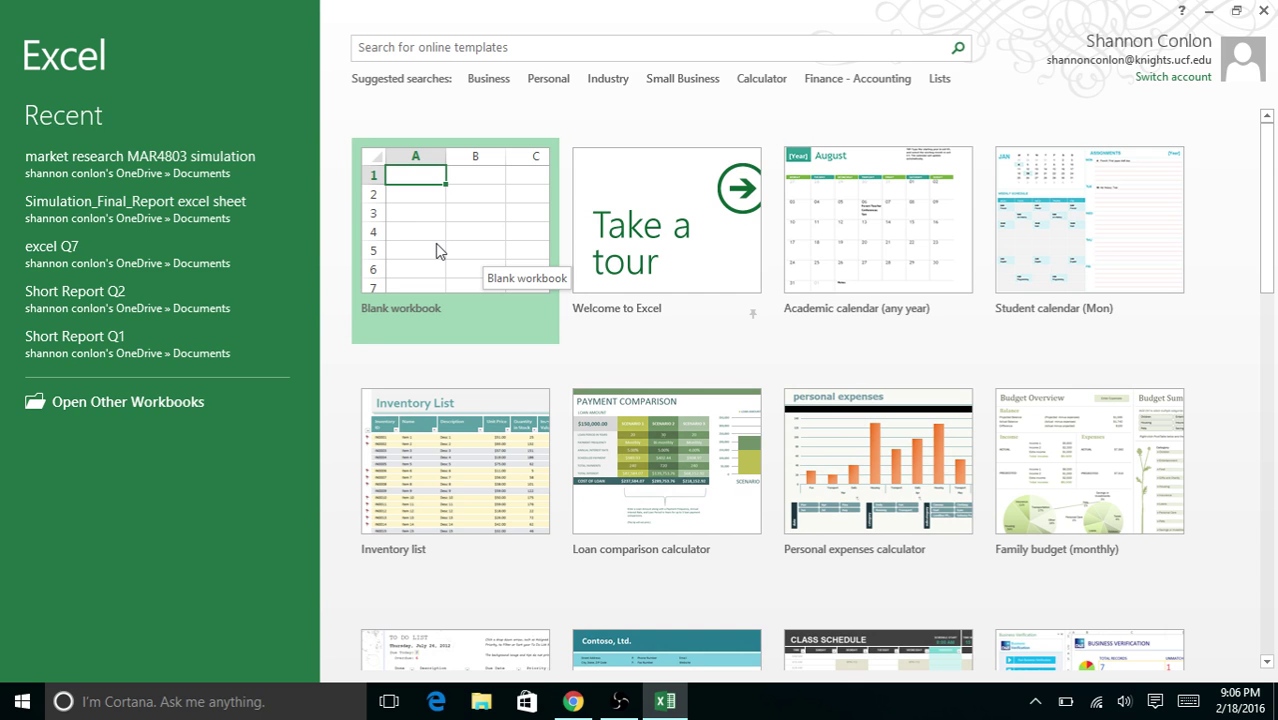
Create a new blank workbook.
click(436, 244)
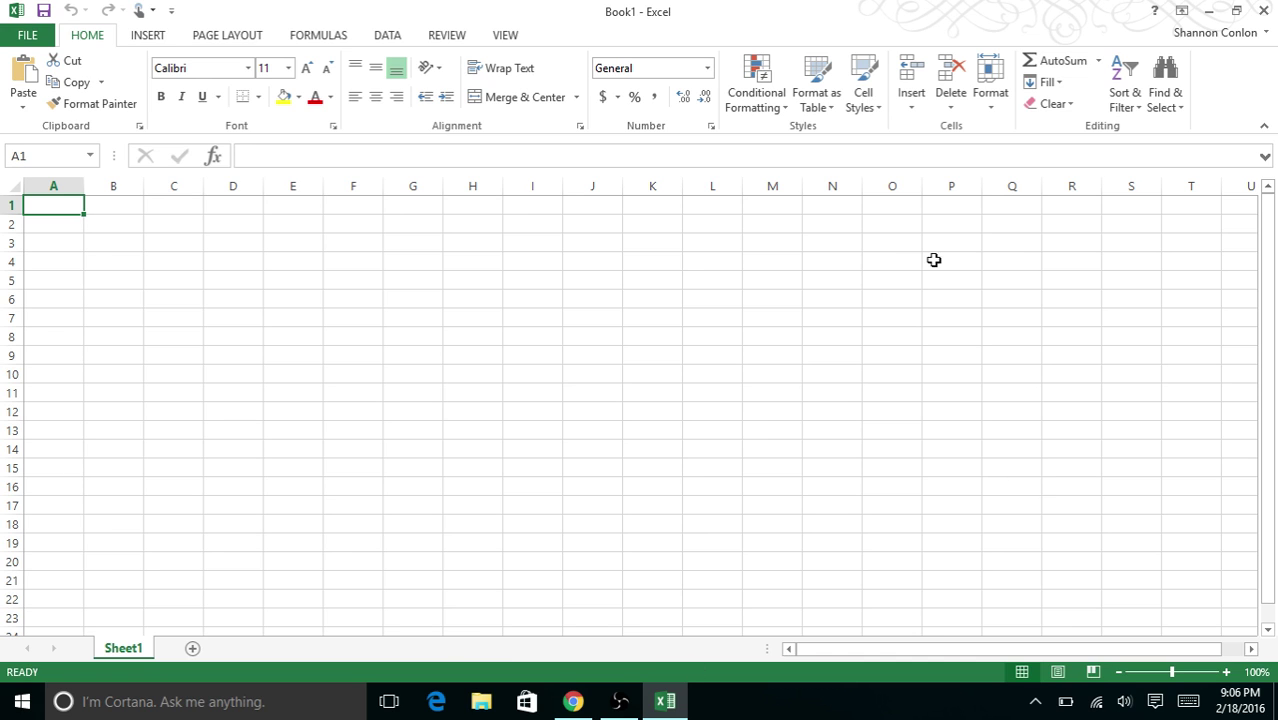
Select column A, row 1 and single cells such as A1 and B2 to examine how columns, rows and cells are addressed.
click(55, 184)
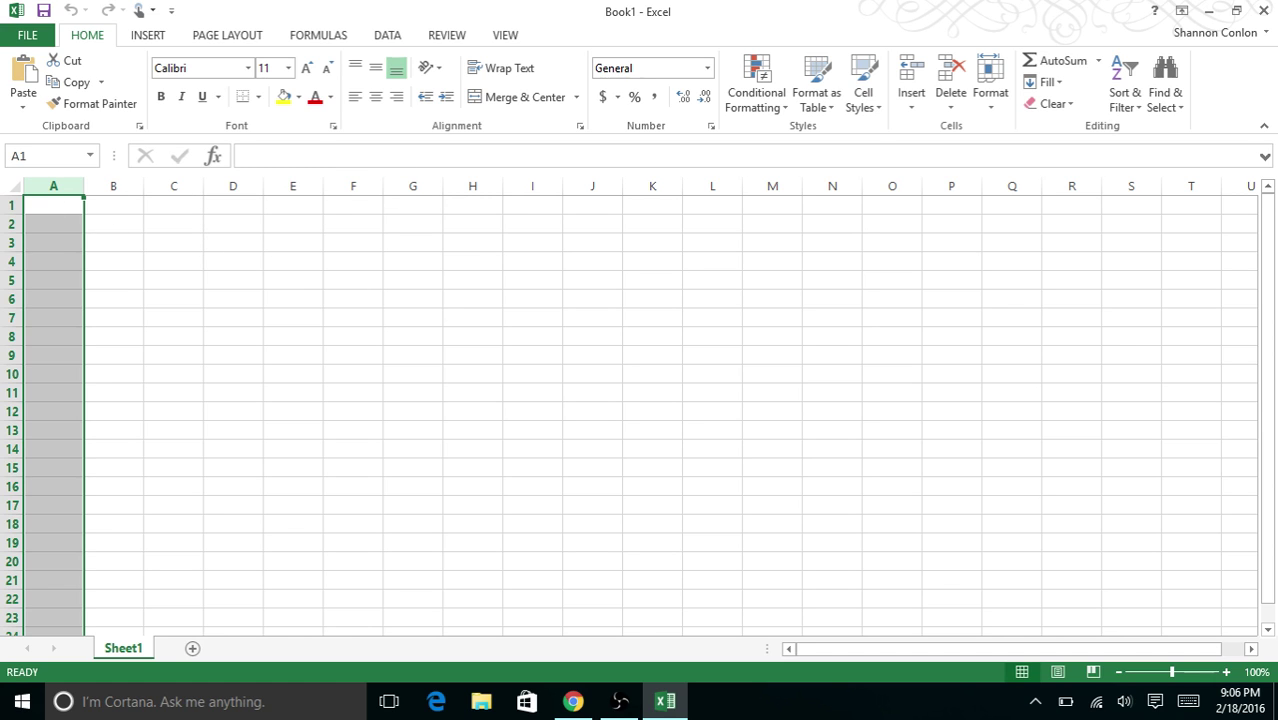
click(16, 205)
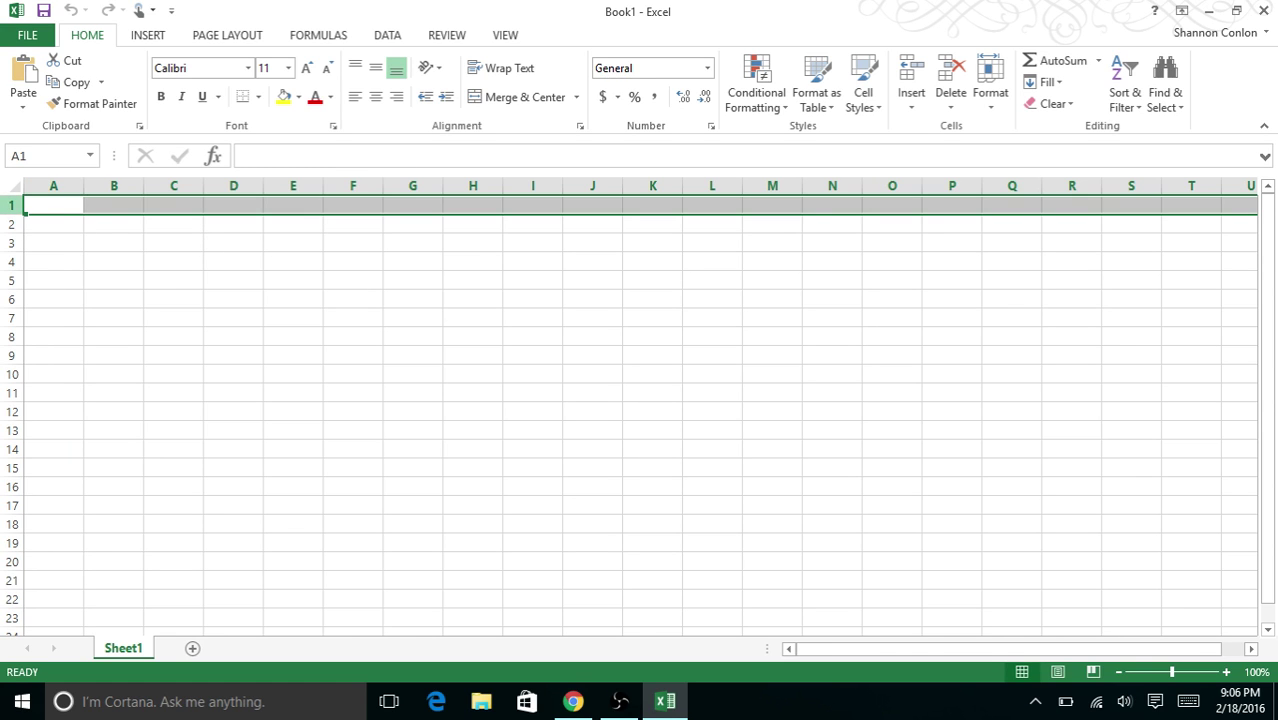
click(74, 224)
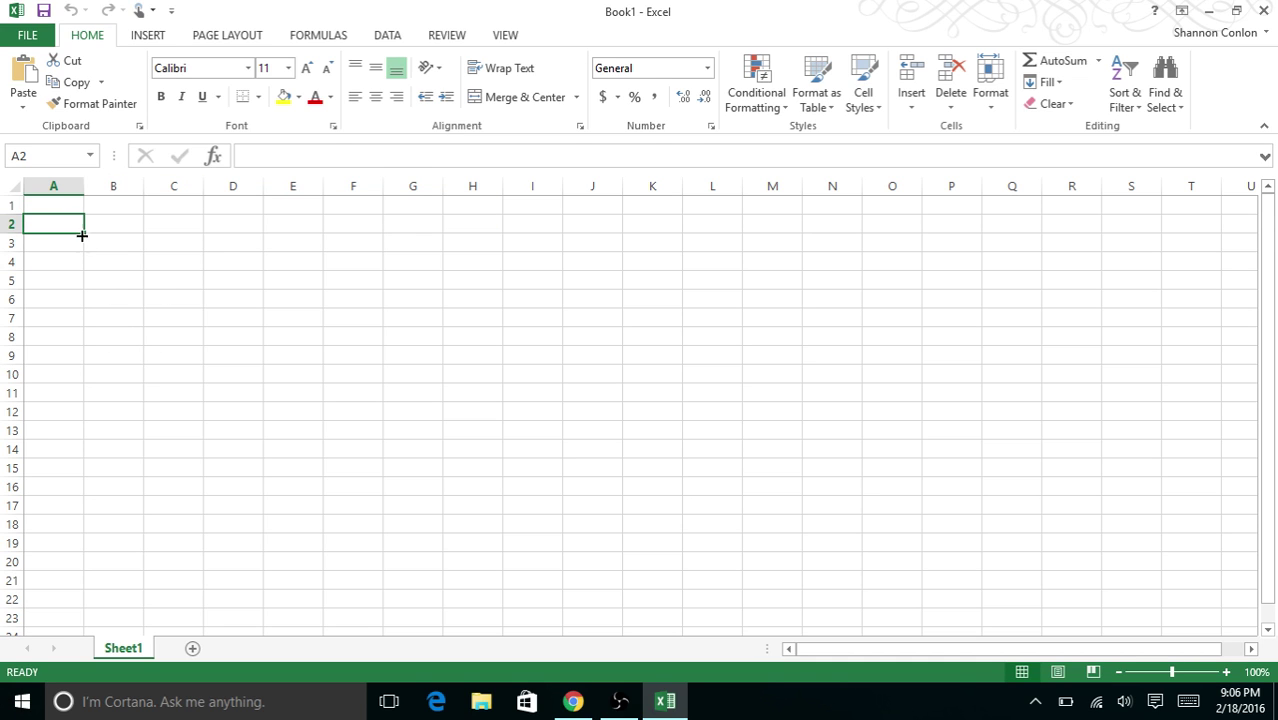
click(62, 184)
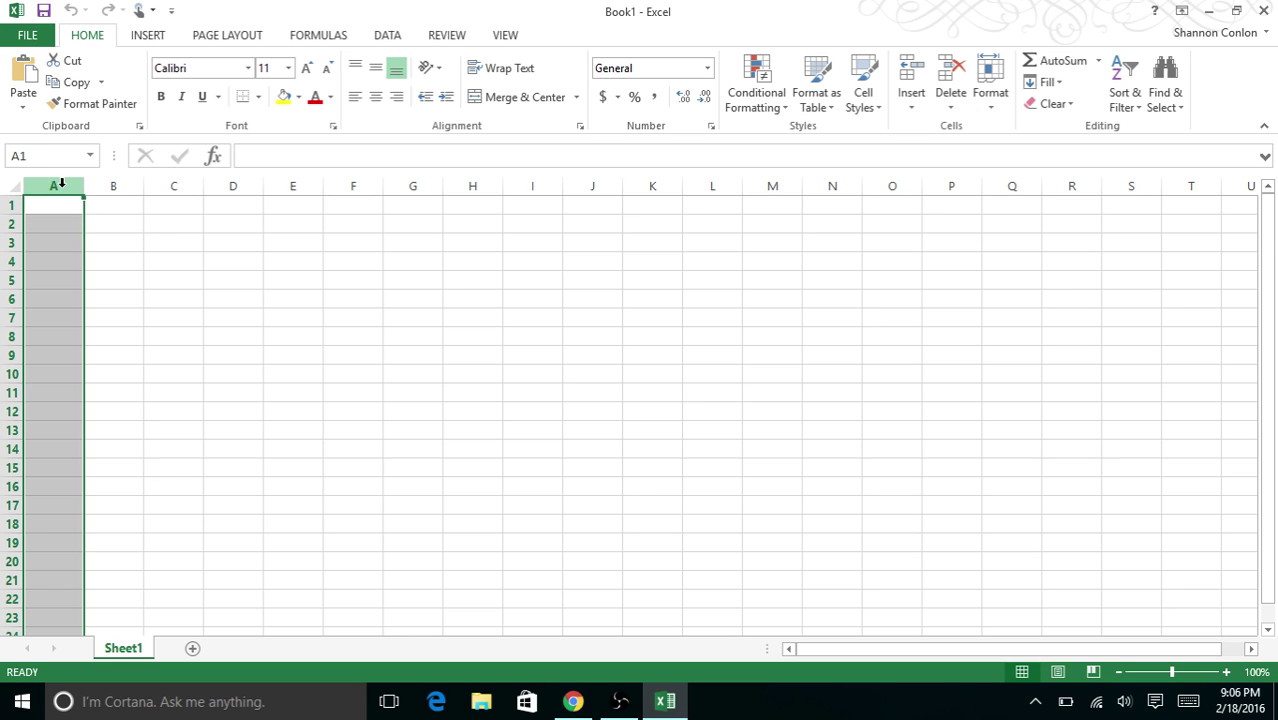
click(12, 205)
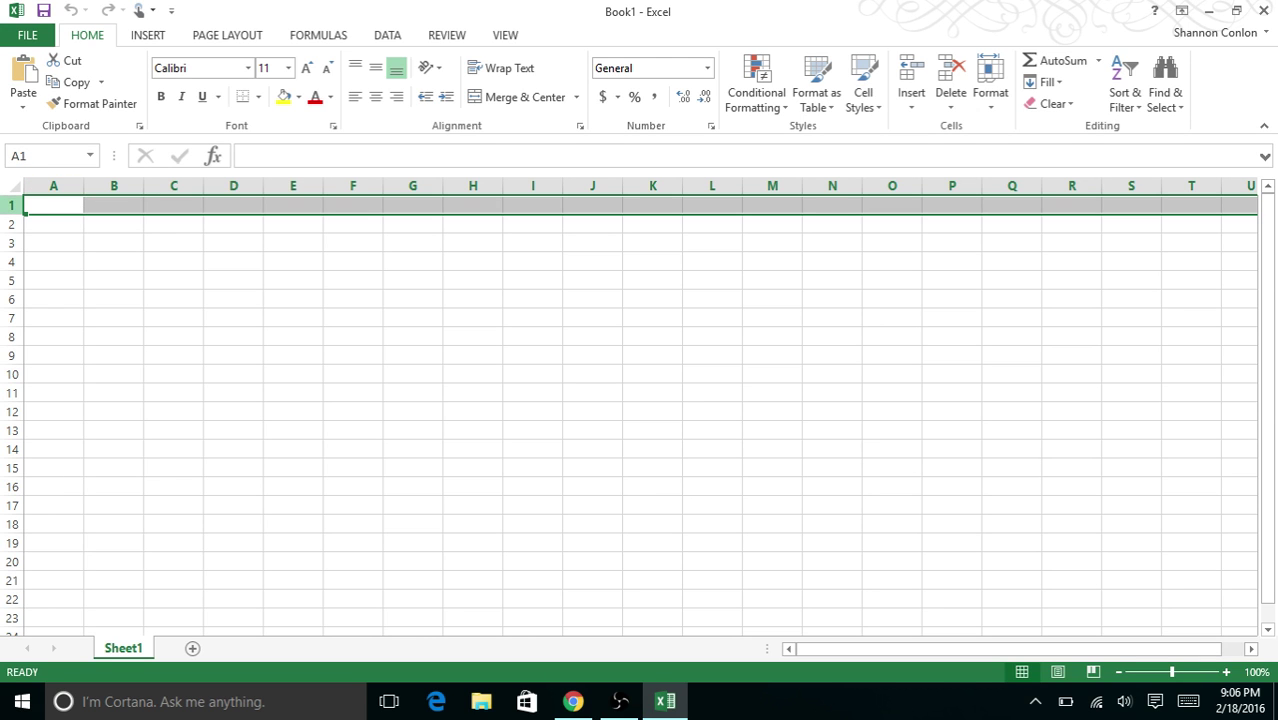
click(53, 205)
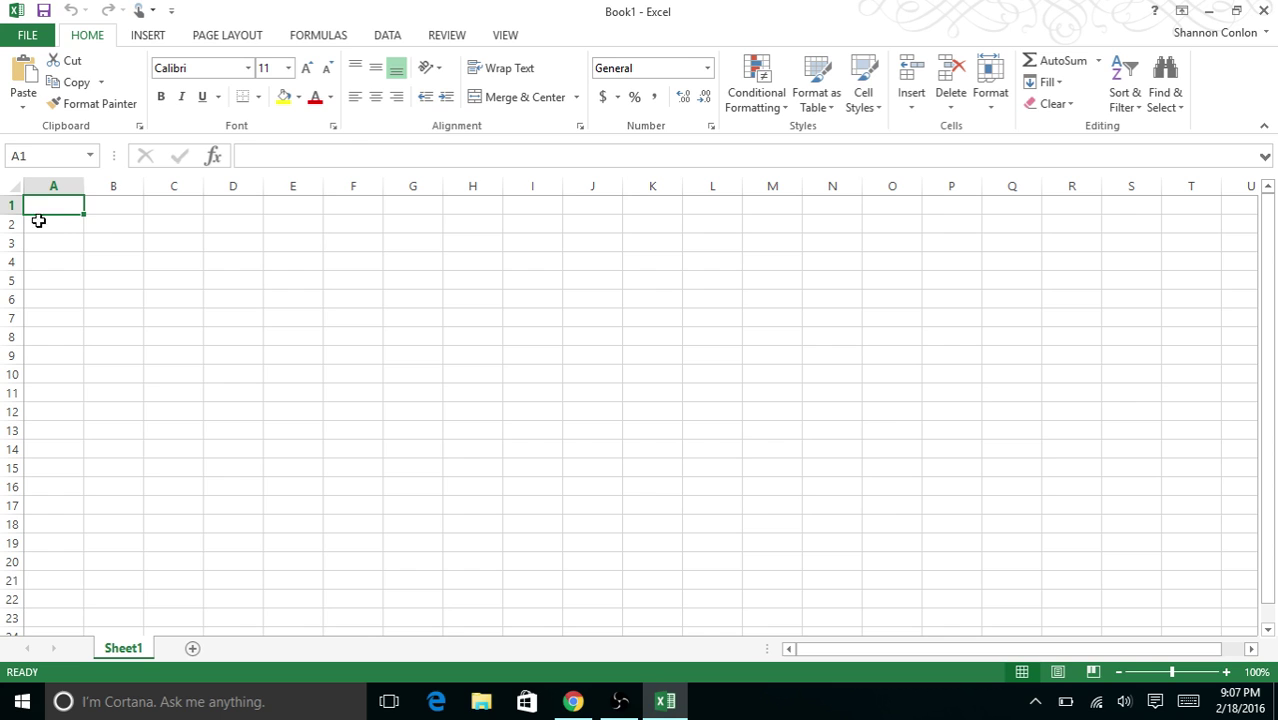
click(106, 228)
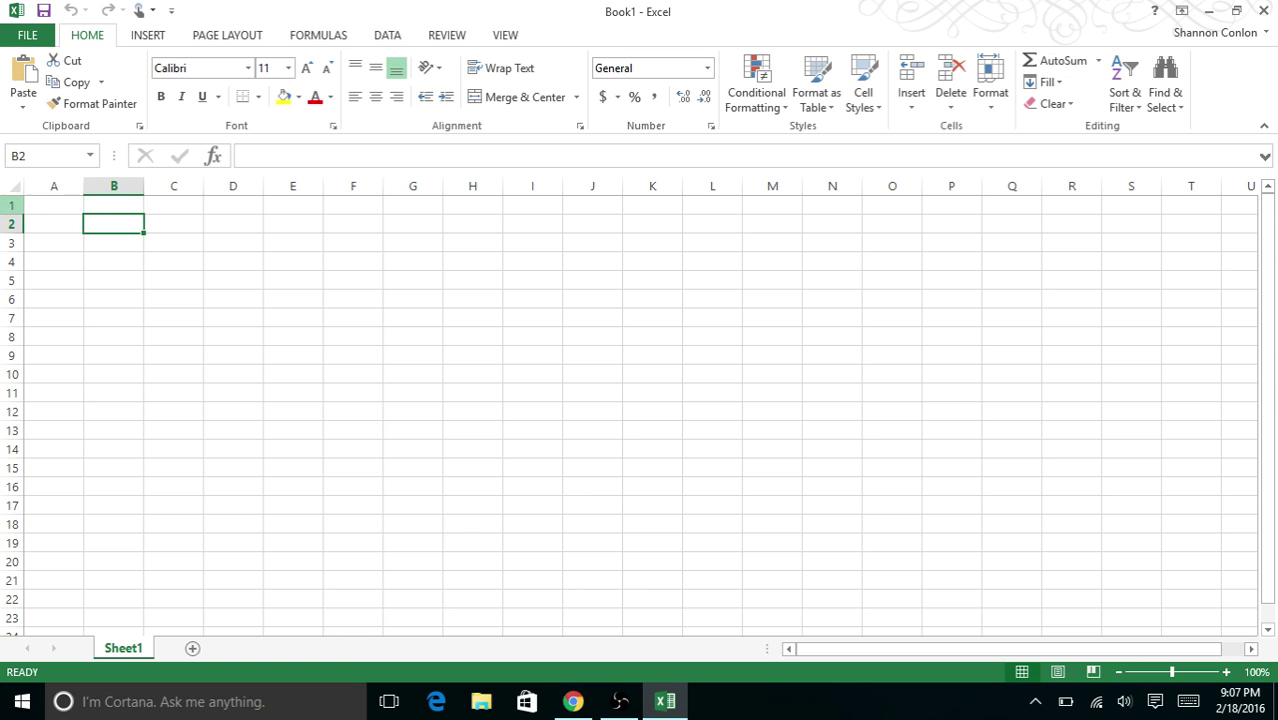
Jump directly to cell F100 by its reference, and return to the first rows of the sheet.
click(20, 156)
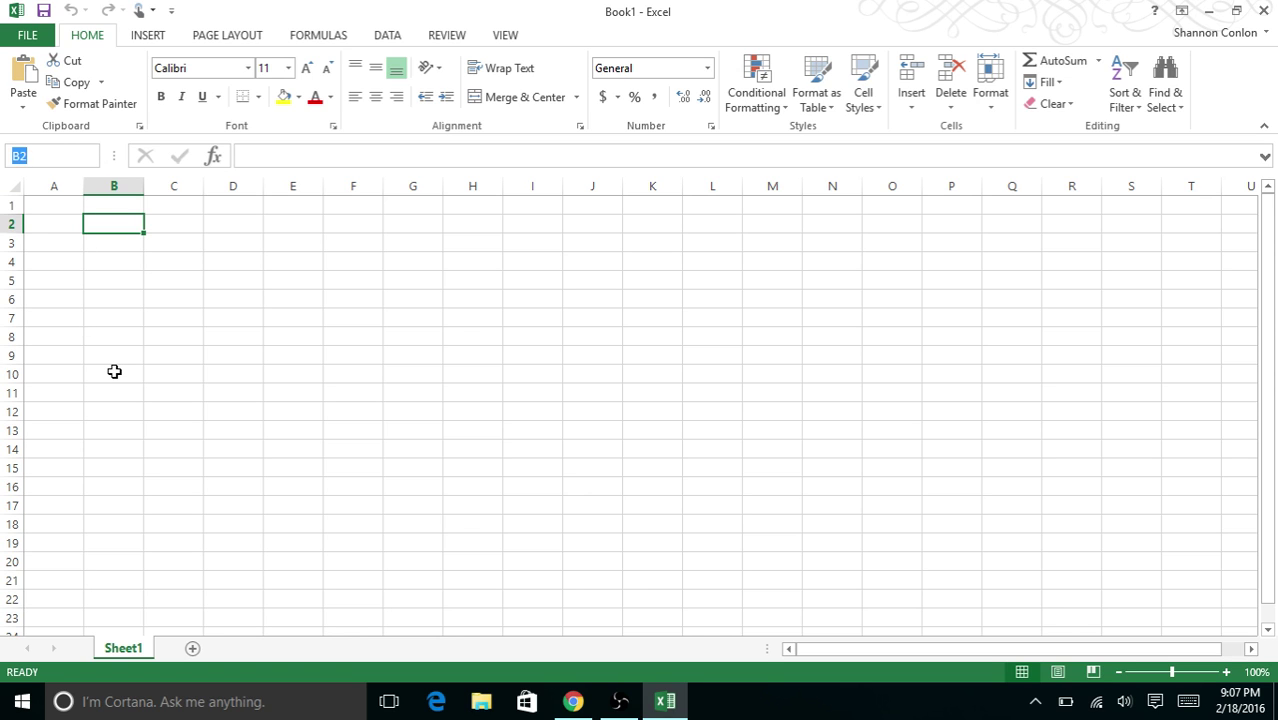
text(z)
text(100)
key(Return)
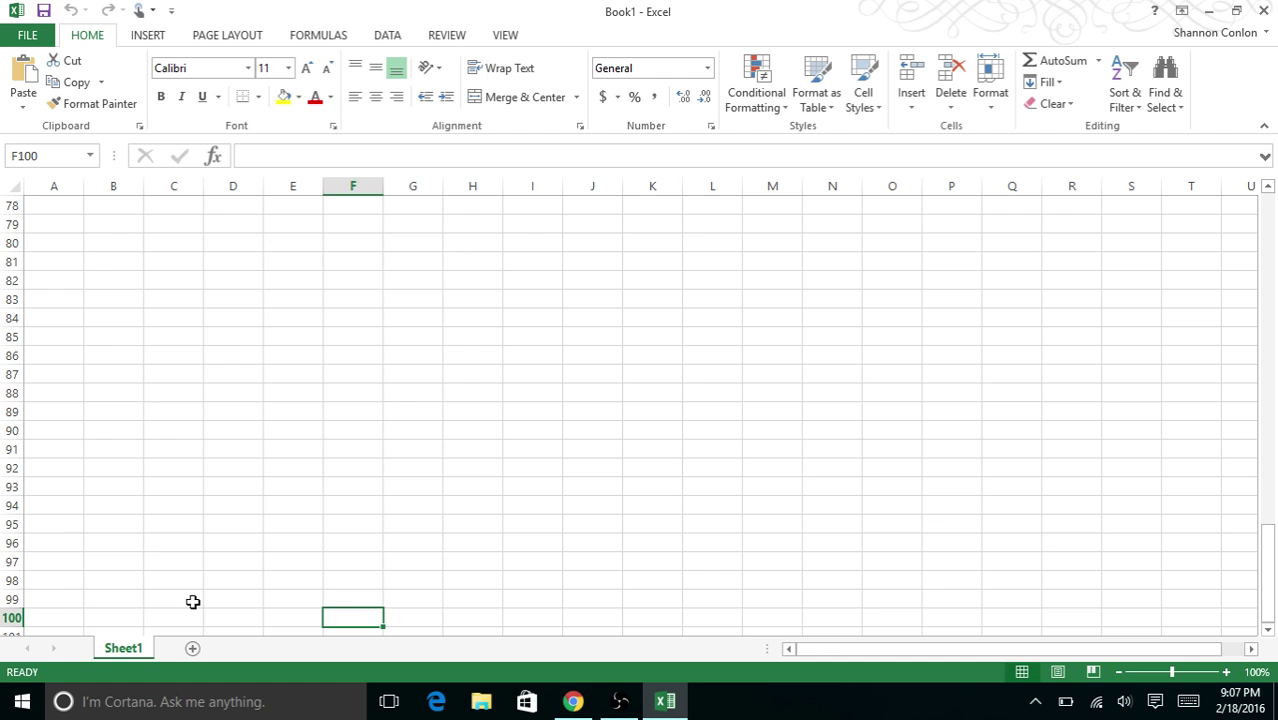
scroll(326, 395, up, 8)
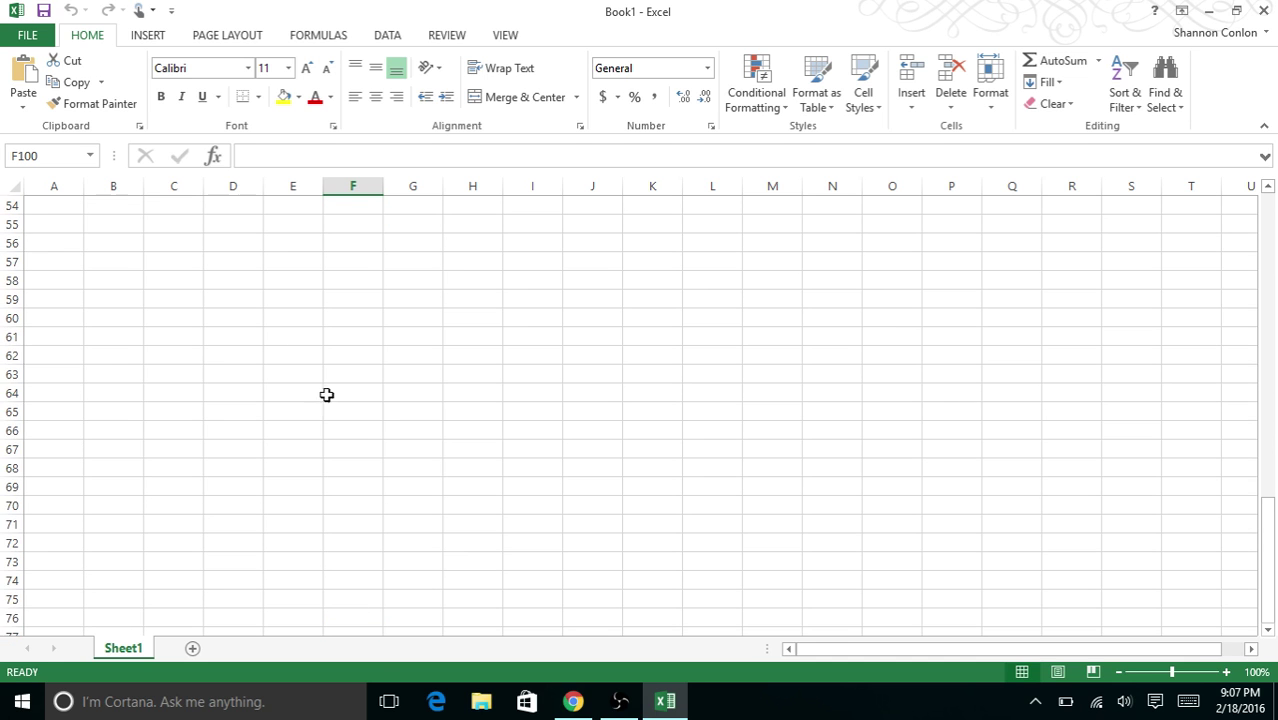
scroll(326, 395, up, 18)
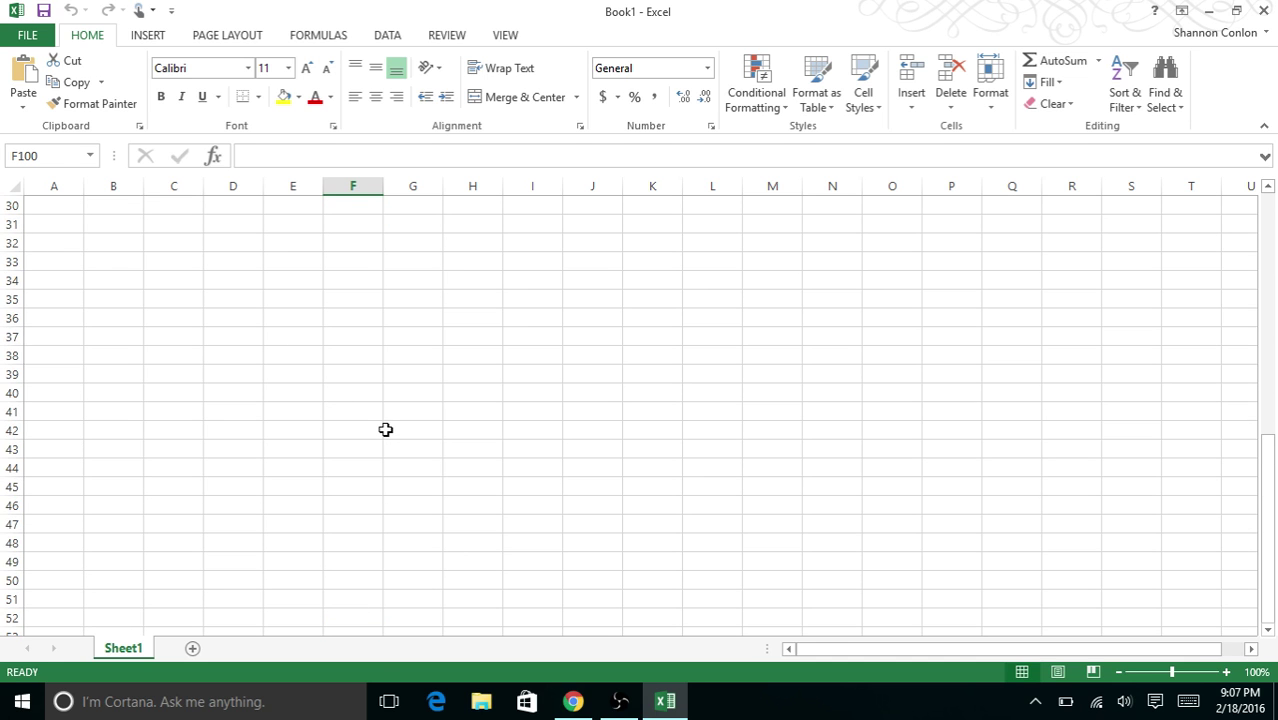
click(76, 159)
key(BackSpace)
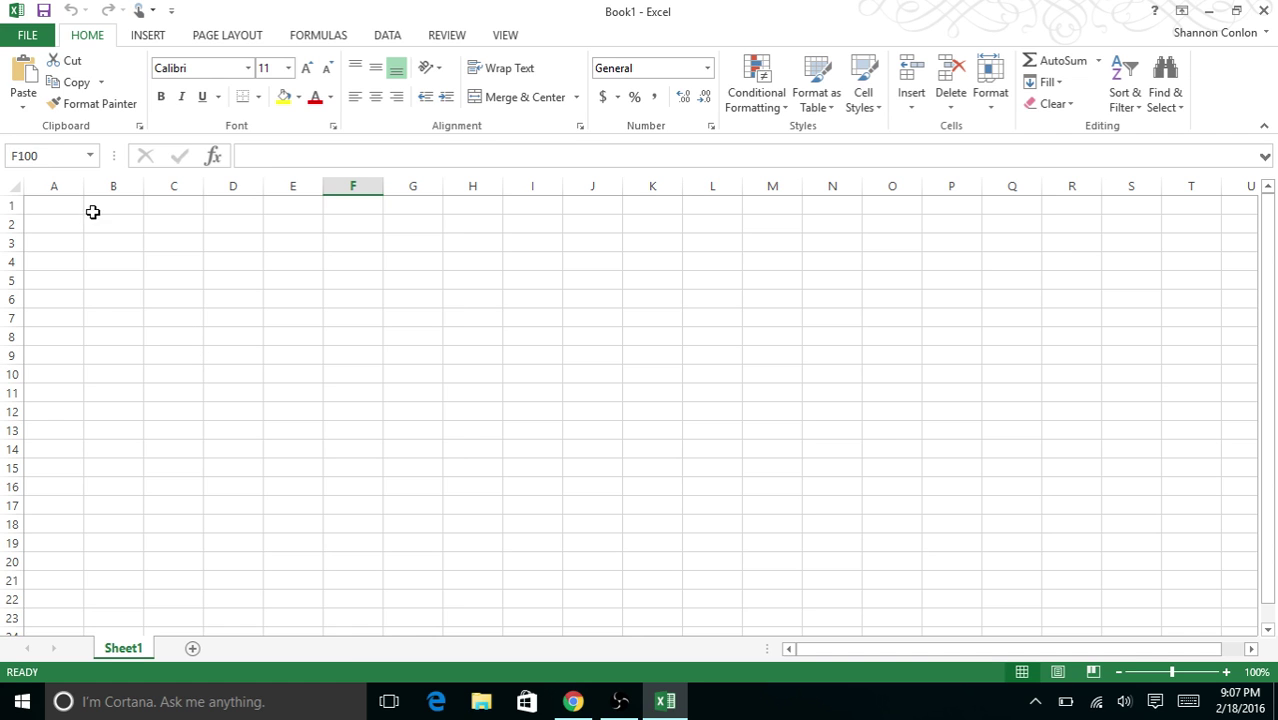
Enter the text "Welcome To Excel" in cell A1.
click(60, 207)
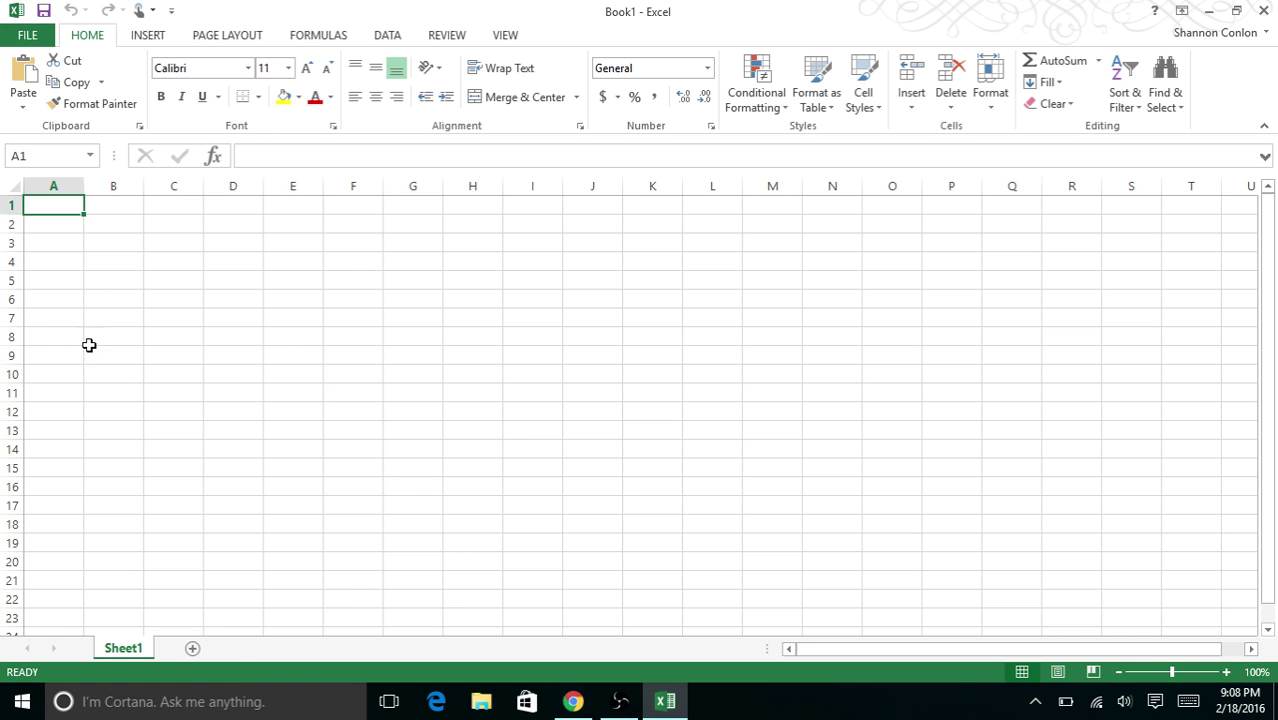
double_click(70, 201)
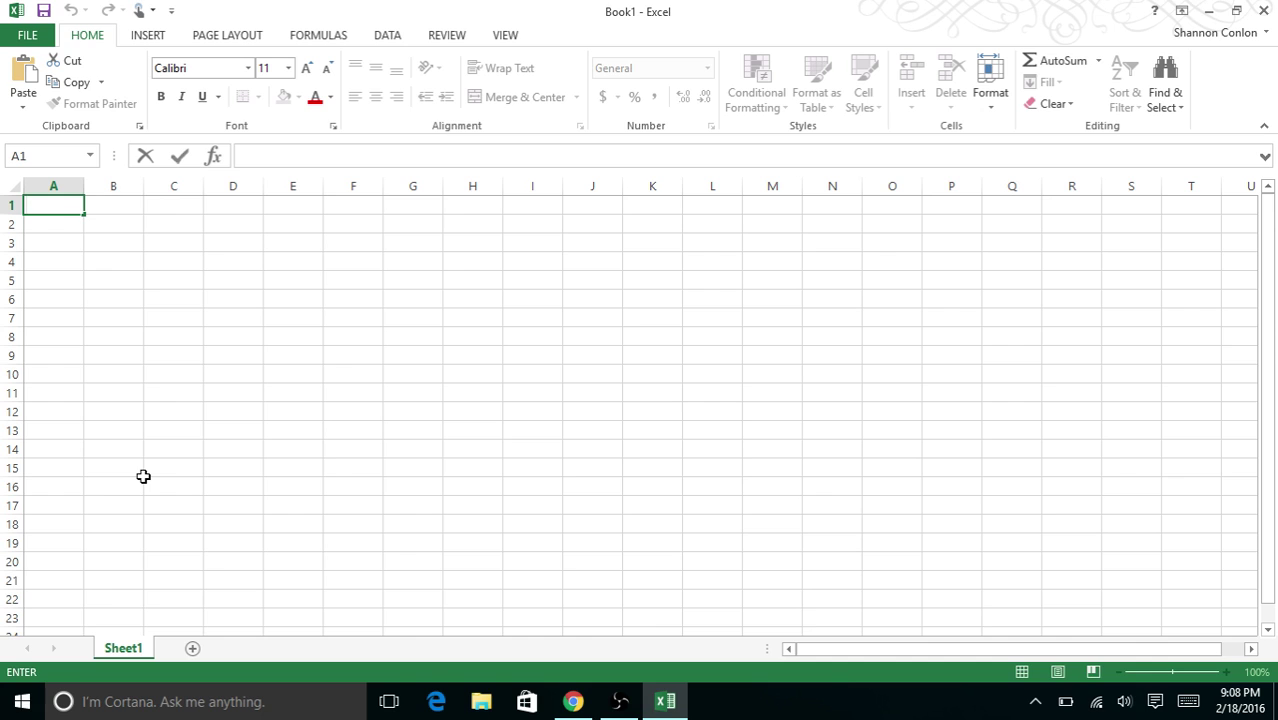
text(Welcome To Excel)
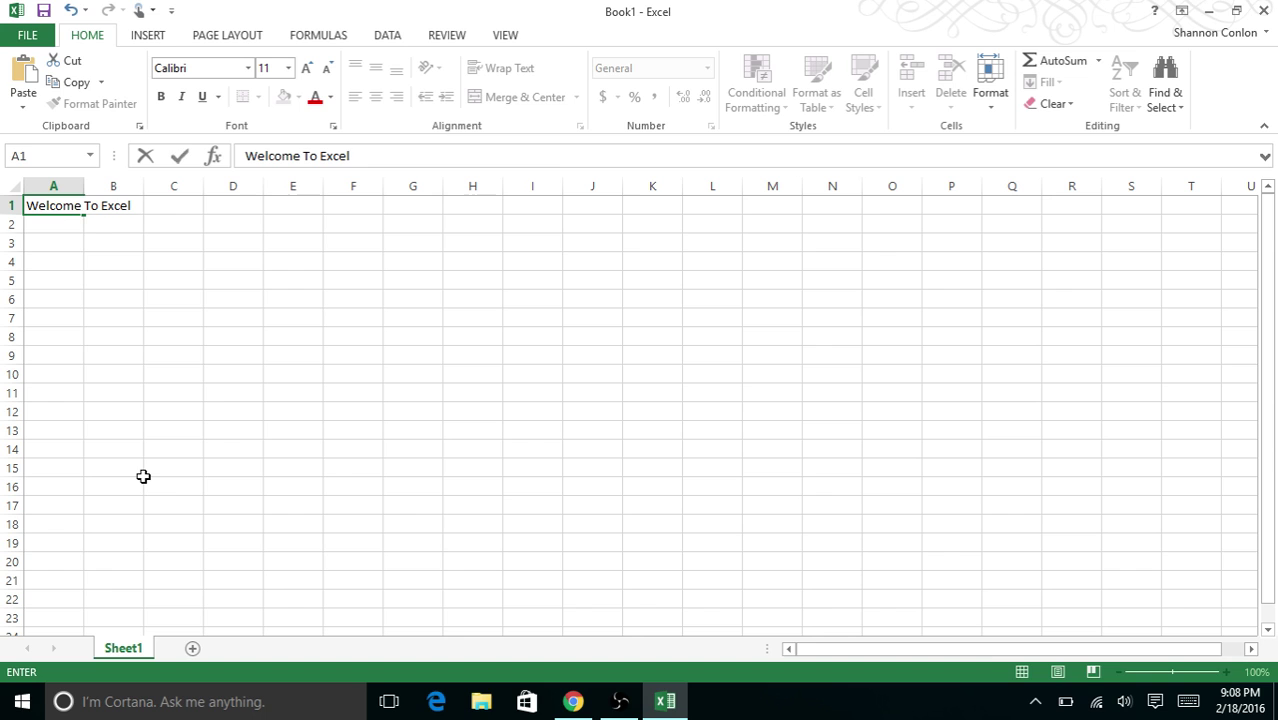
key(Return)
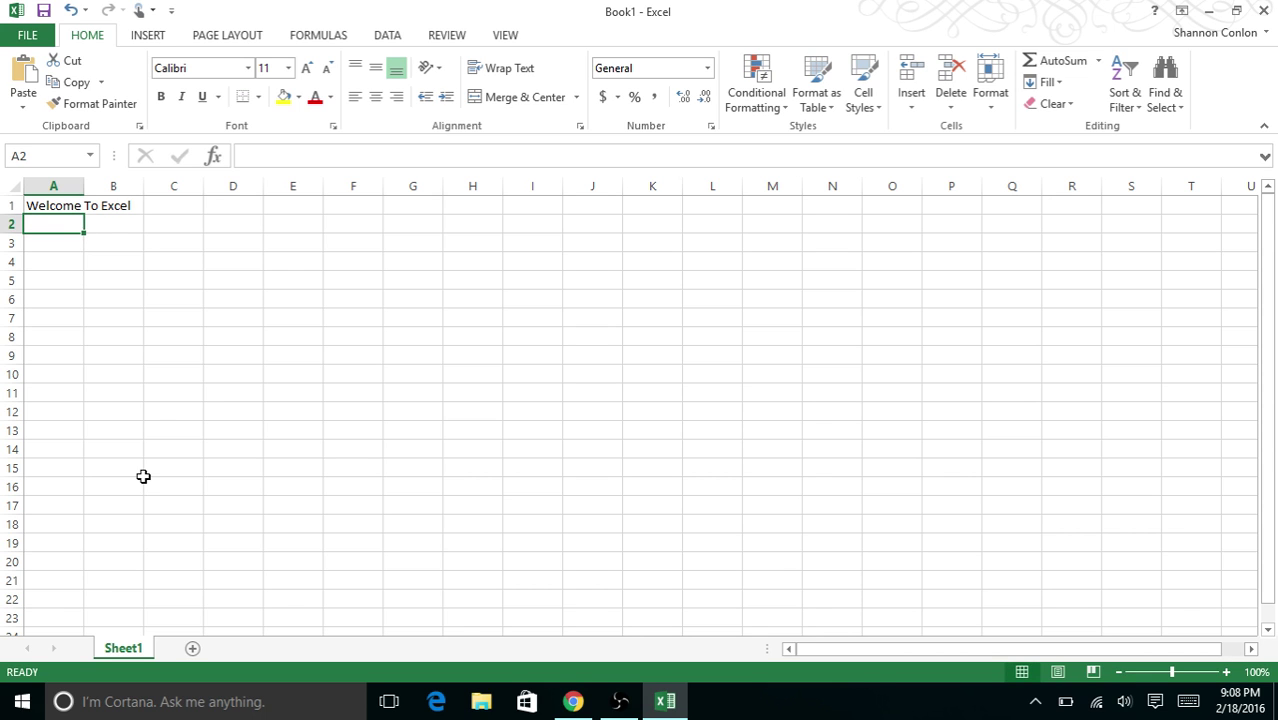
Examine cells B1 and A1 in edit mode to see which one holds the overflowing text.
click(131, 205)
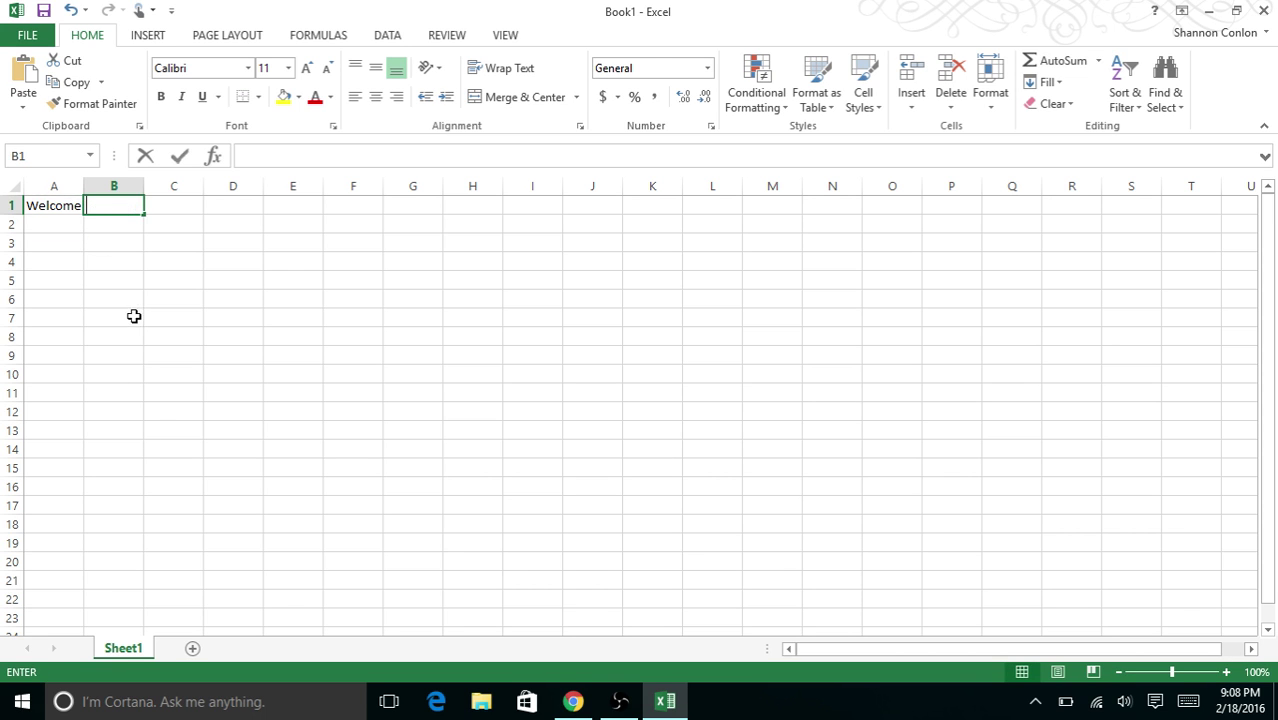
double_click(92, 205)
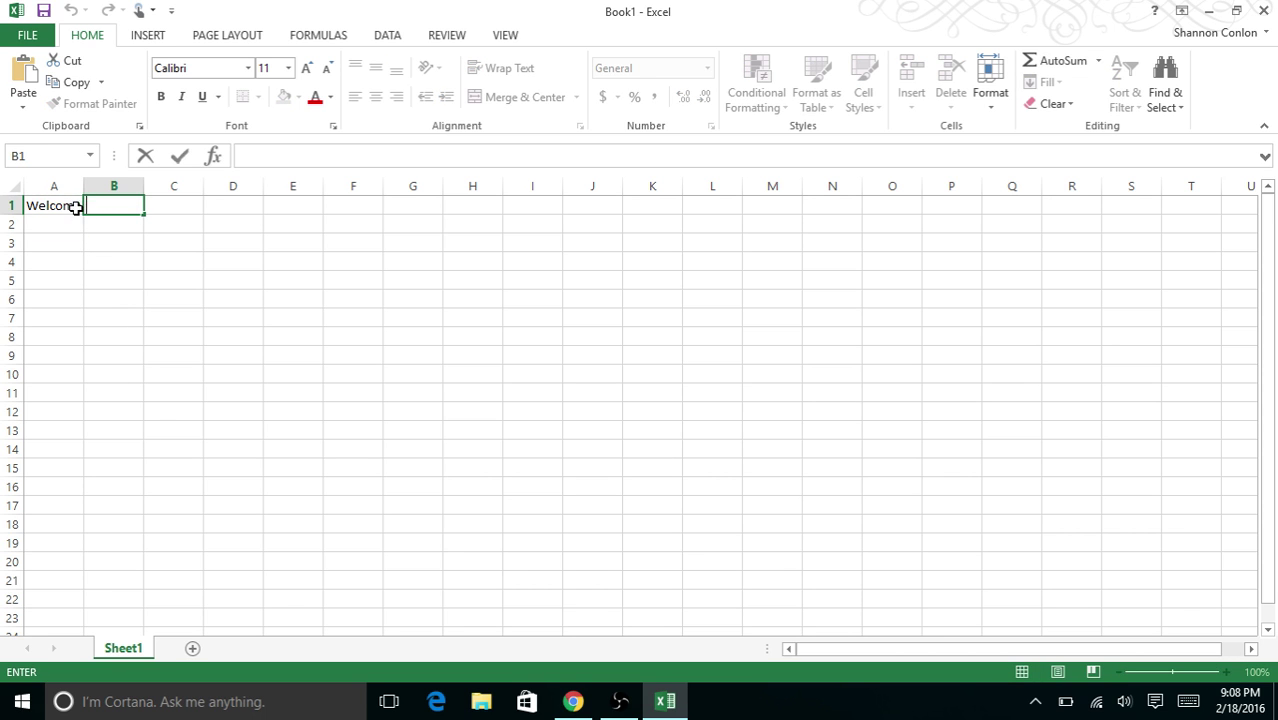
click(38, 205)
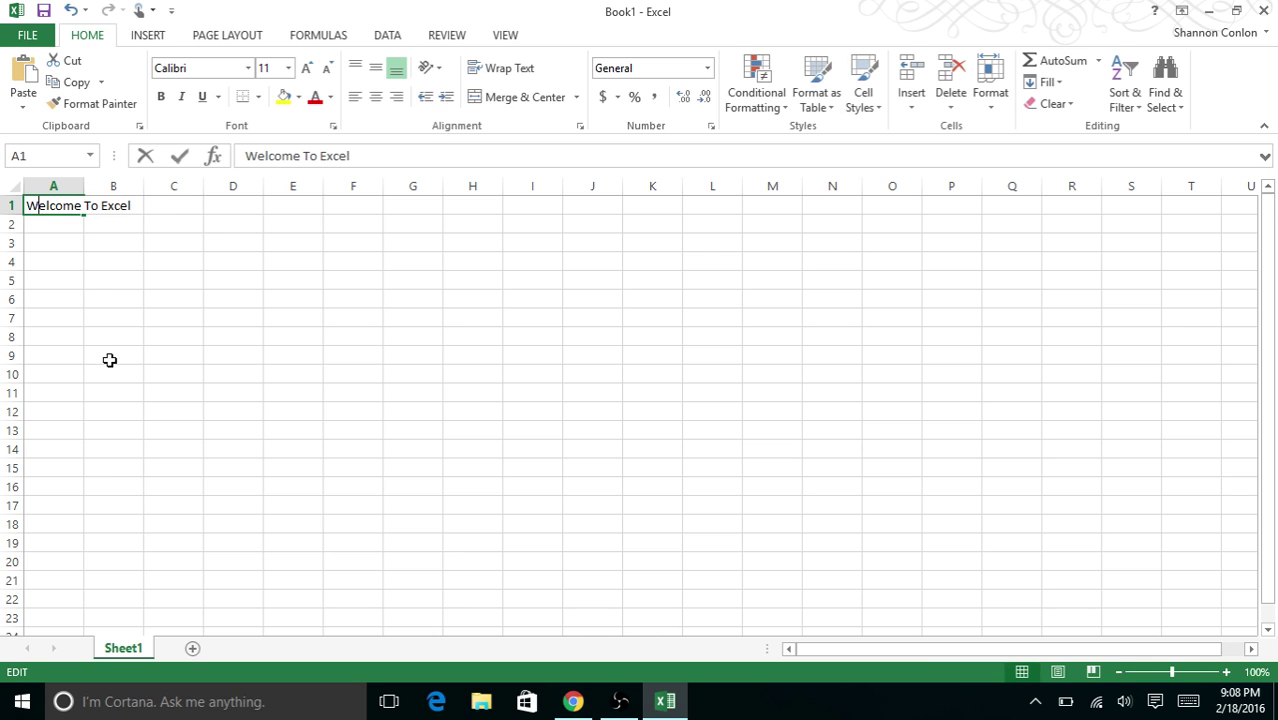
click(74, 243)
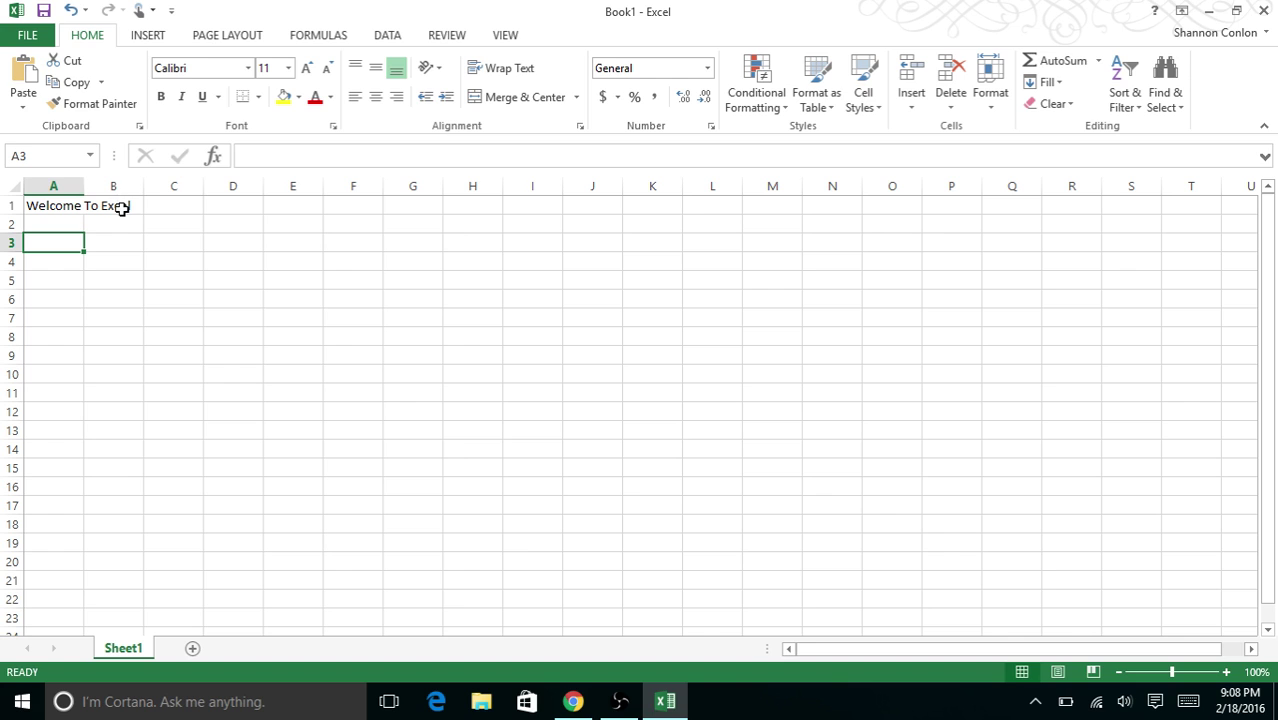
double_click(57, 205)
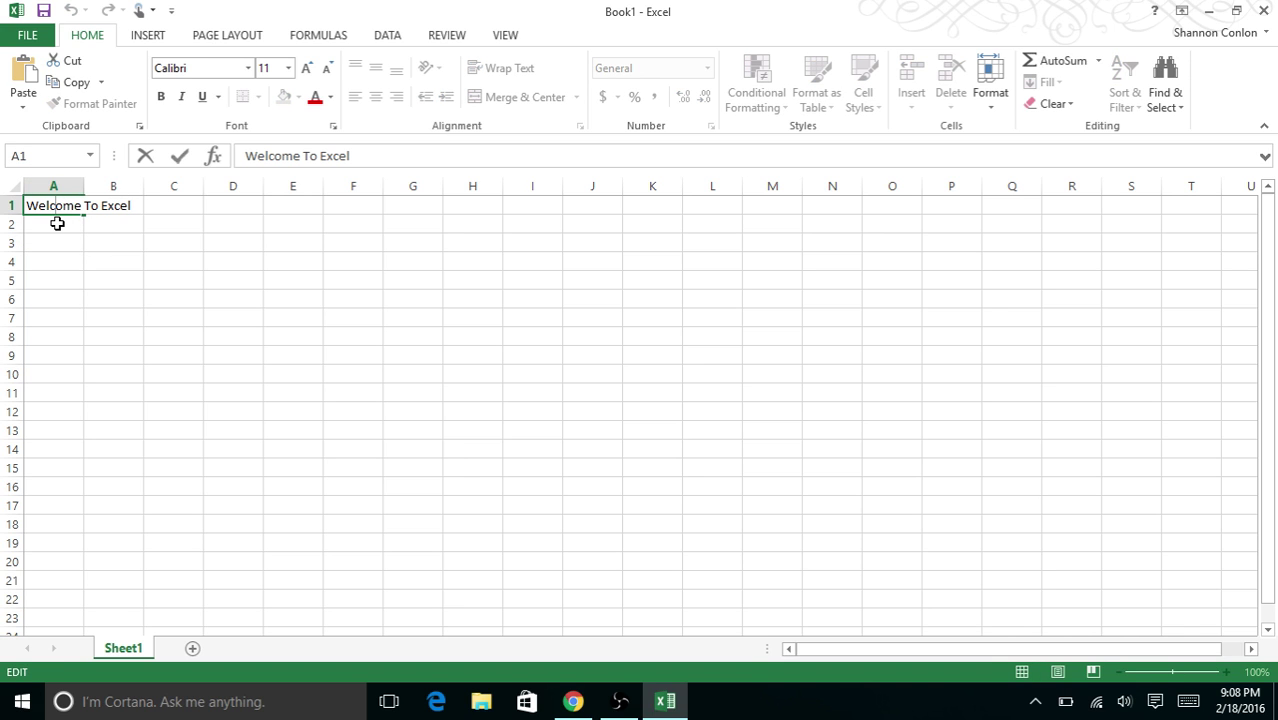
click(49, 224)
Examine the full content of cell A1 by selecting its whole text and the word "Excel" for editing.
click(44, 204)
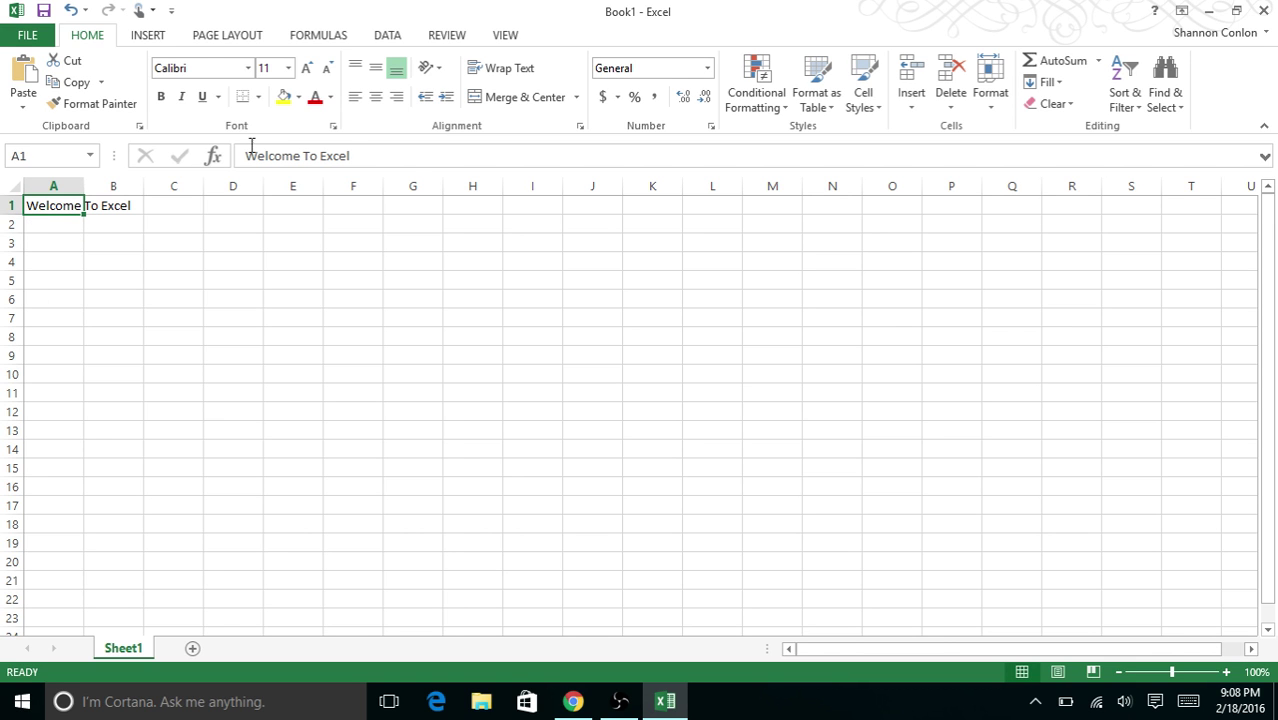
triple_click(383, 155)
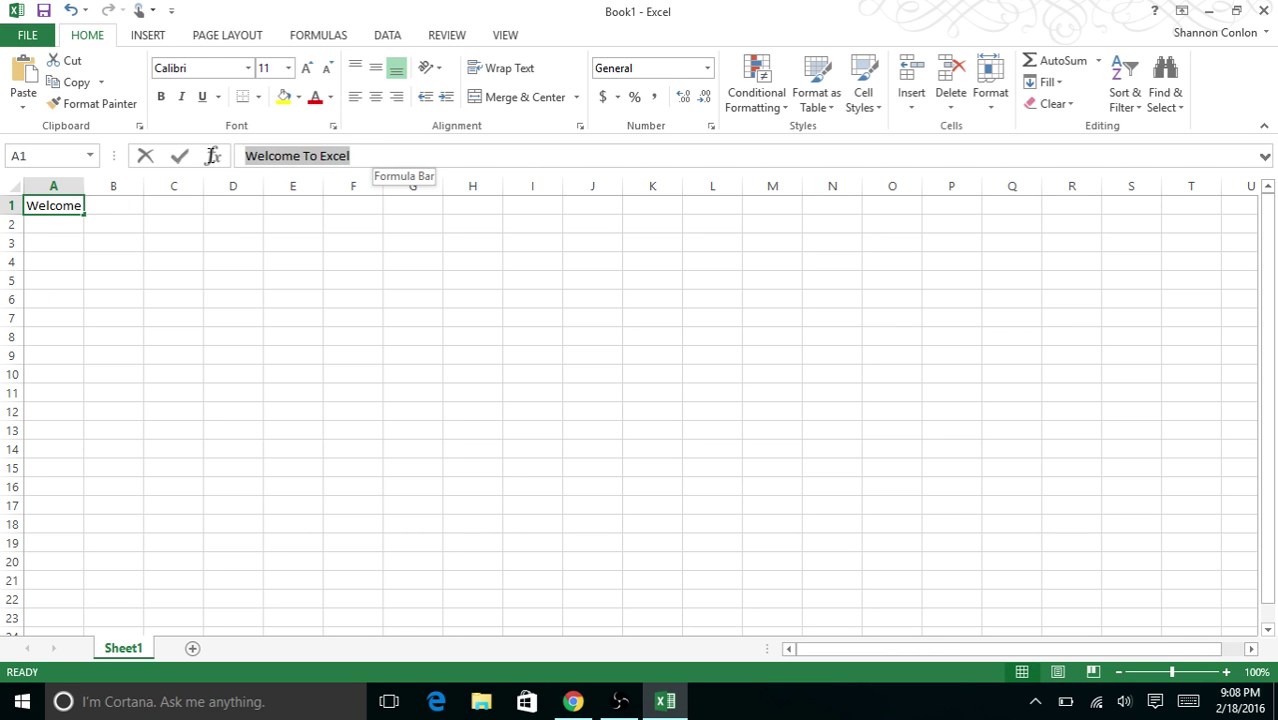
click(451, 157)
double_click(462, 160)
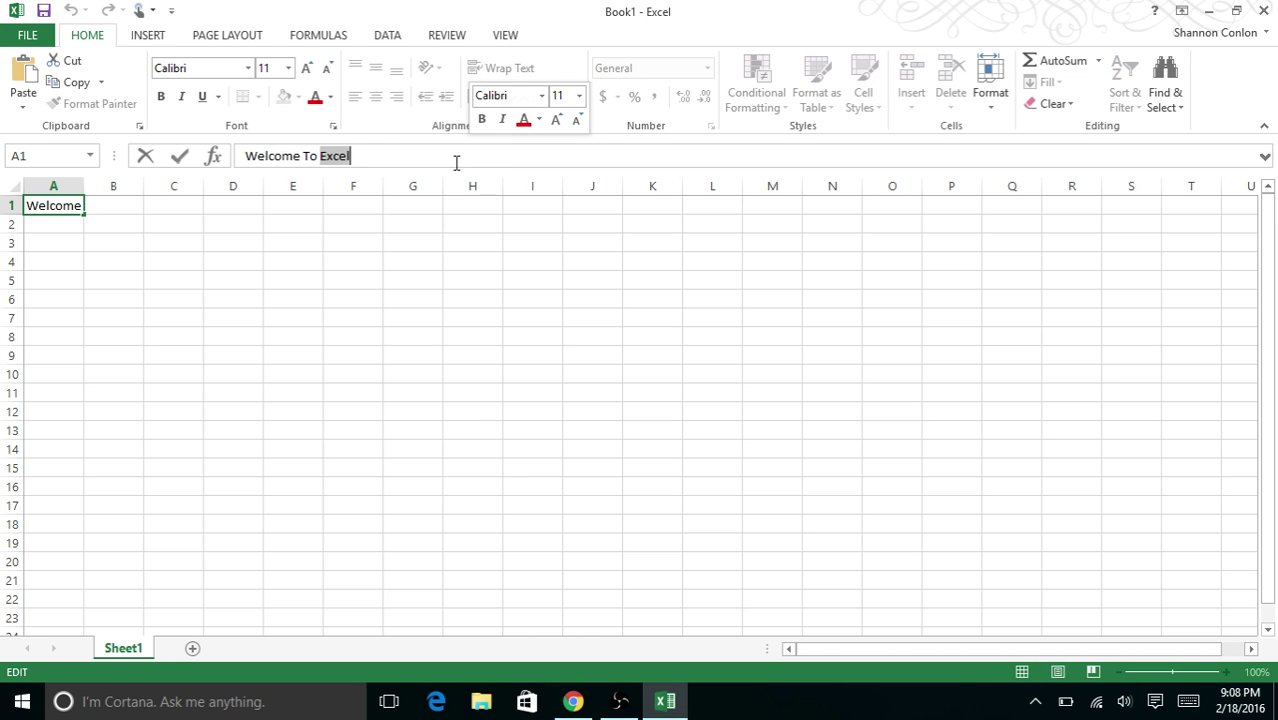
click(448, 162)
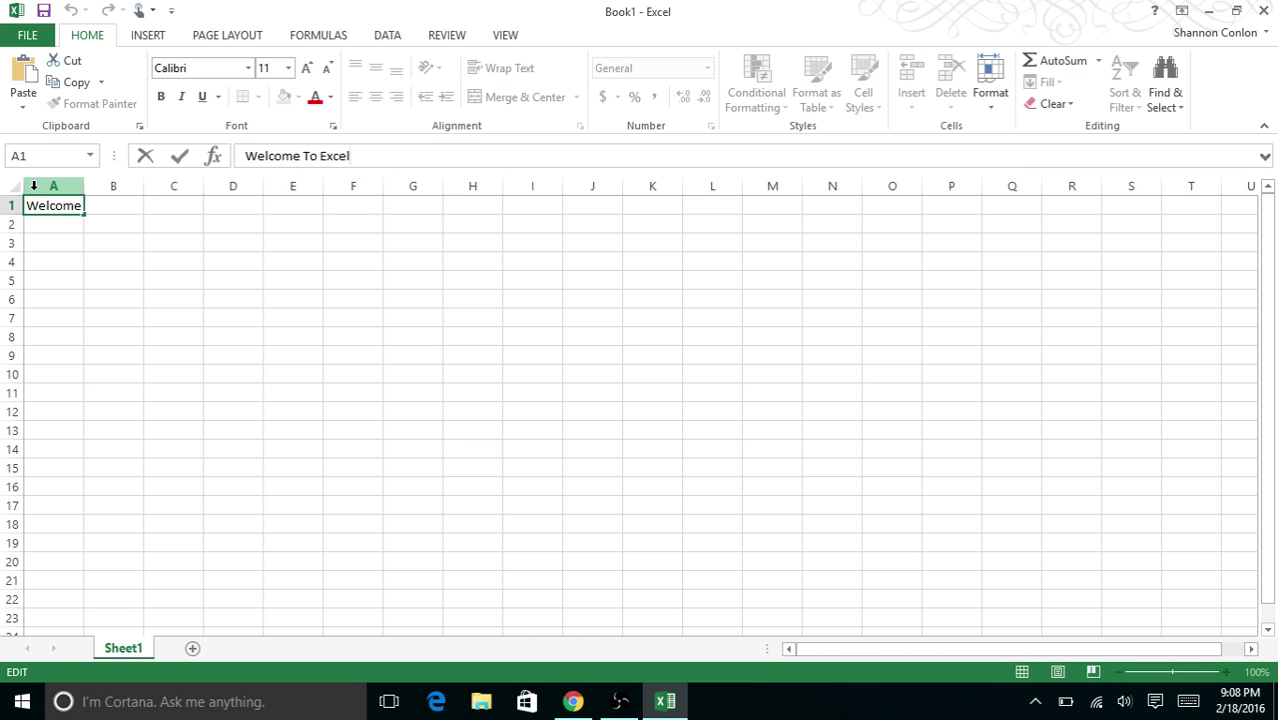
Enter the text "Hello" in cell C3.
click(172, 243)
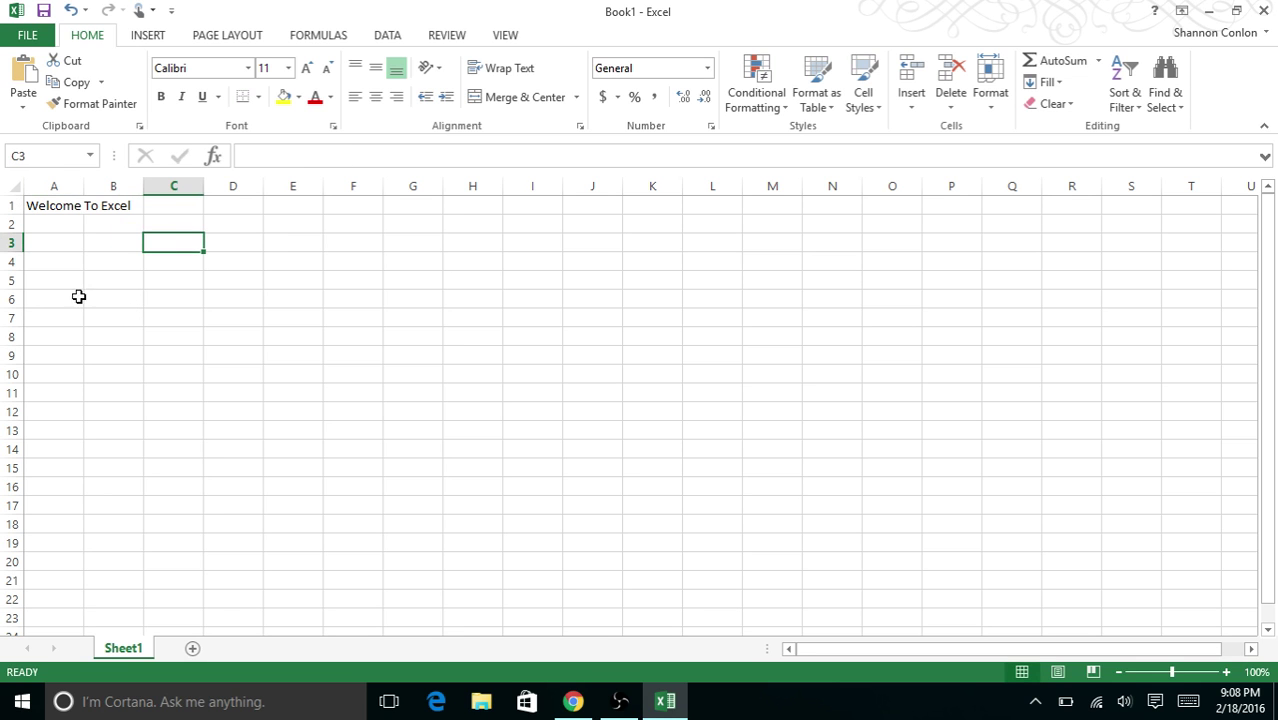
click(286, 155)
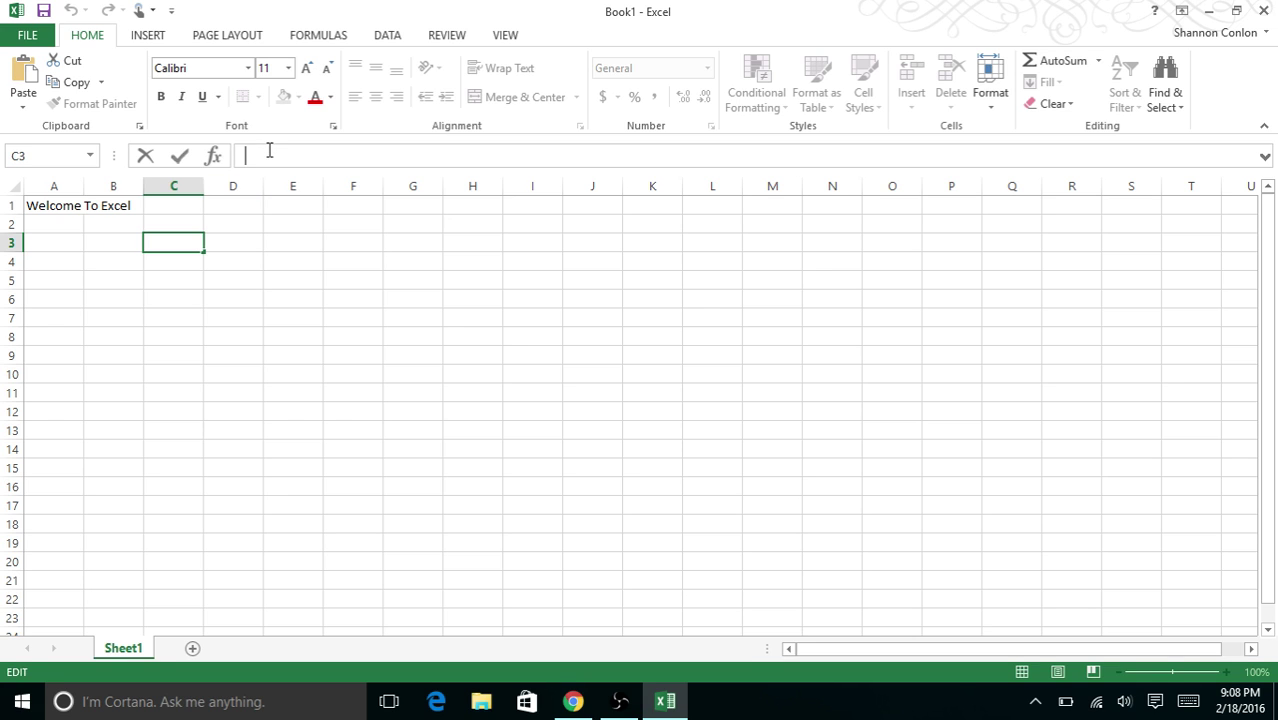
text(Hello)
key(Return)
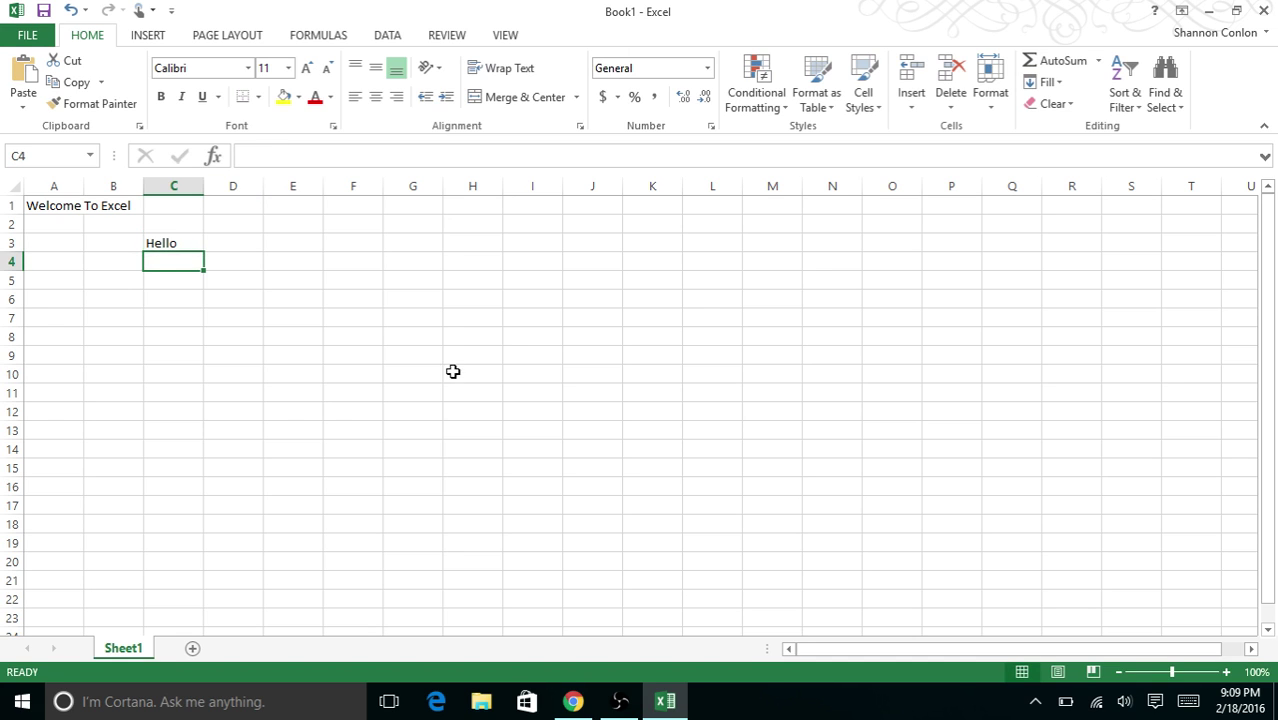
Delete the content of cell C3.
click(181, 244)
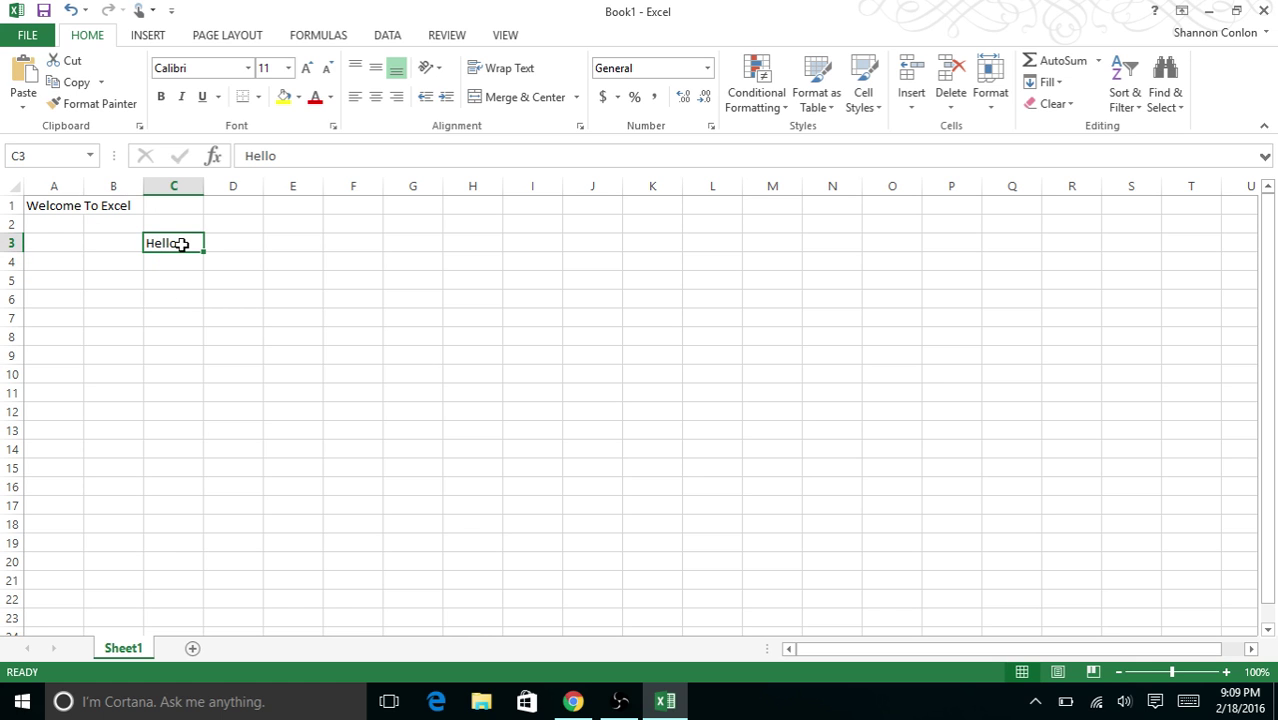
key(Delete)
click(80, 242)
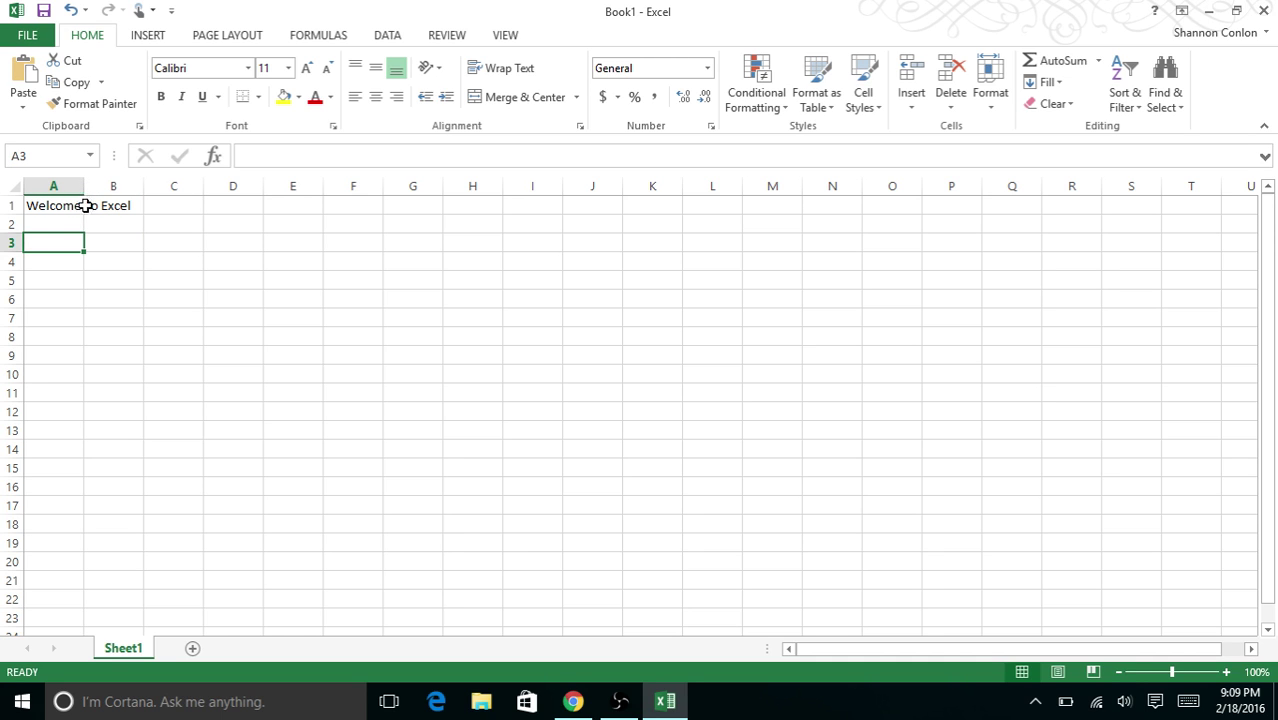
Widen column A until the whole "Welcome To Excel" text fits inside cell A1, and reselect that cell.
click(46, 208)
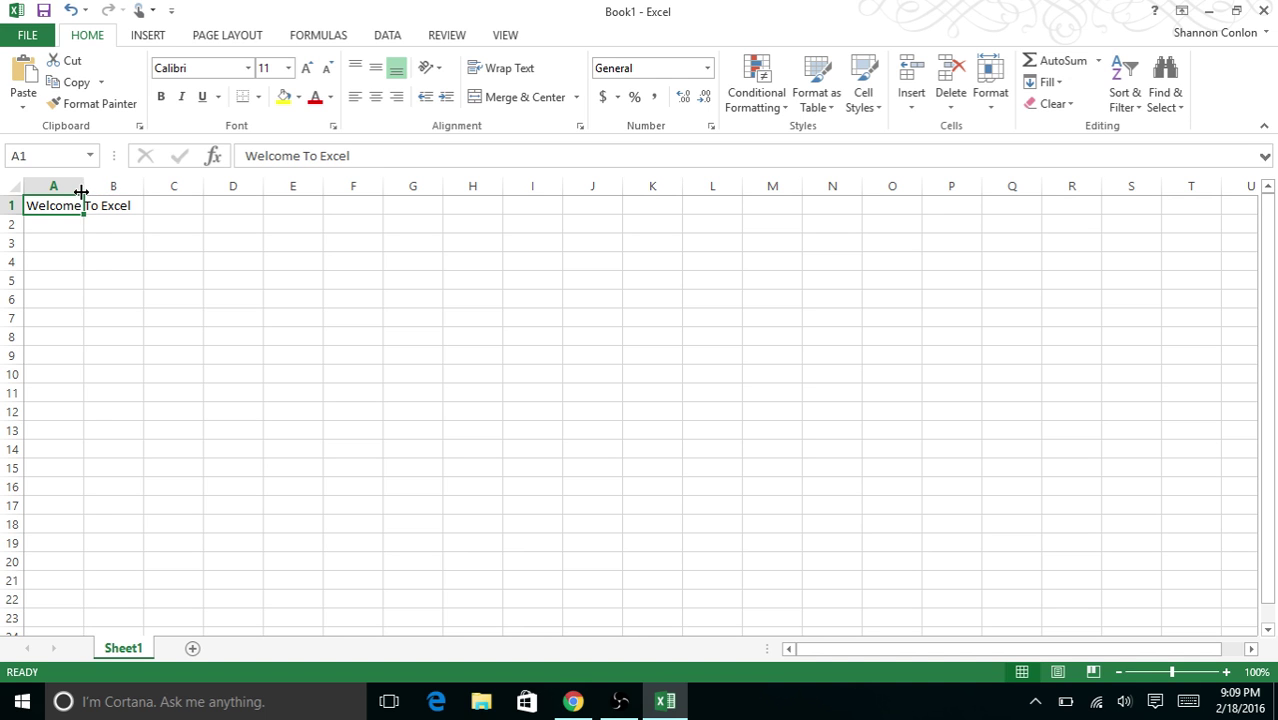
drag(81, 188, 164, 183)
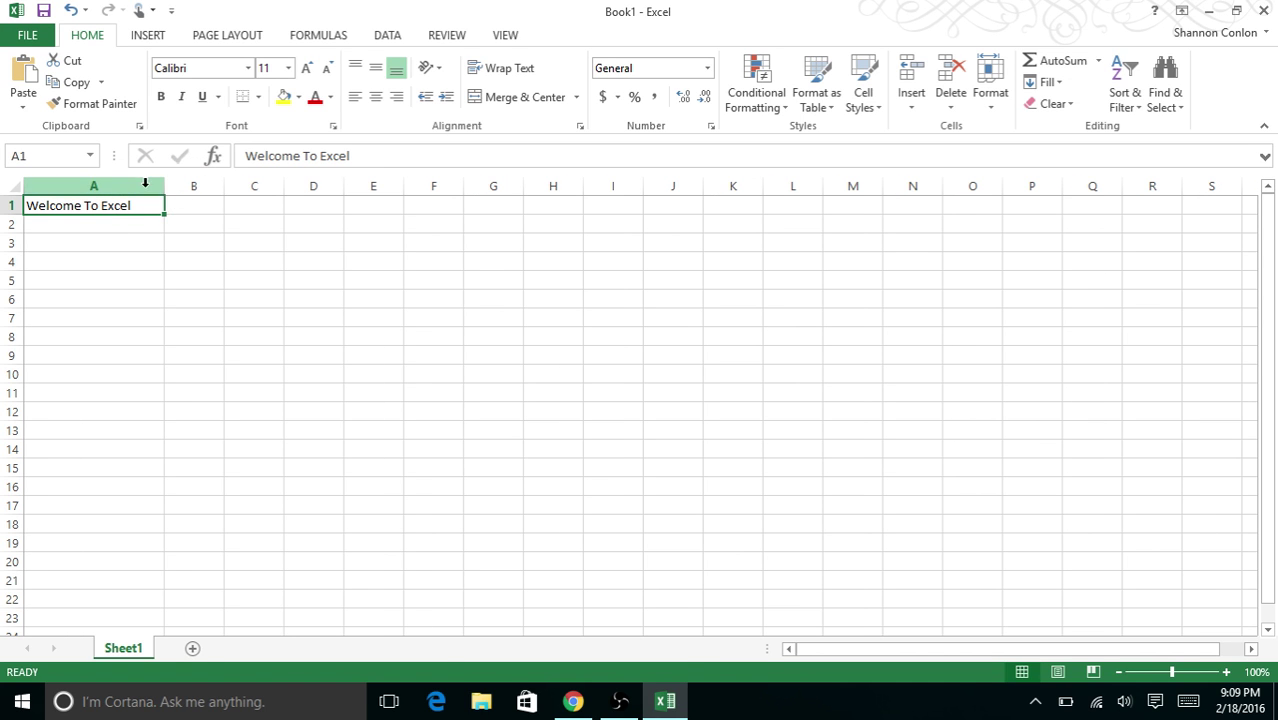
double_click(138, 206)
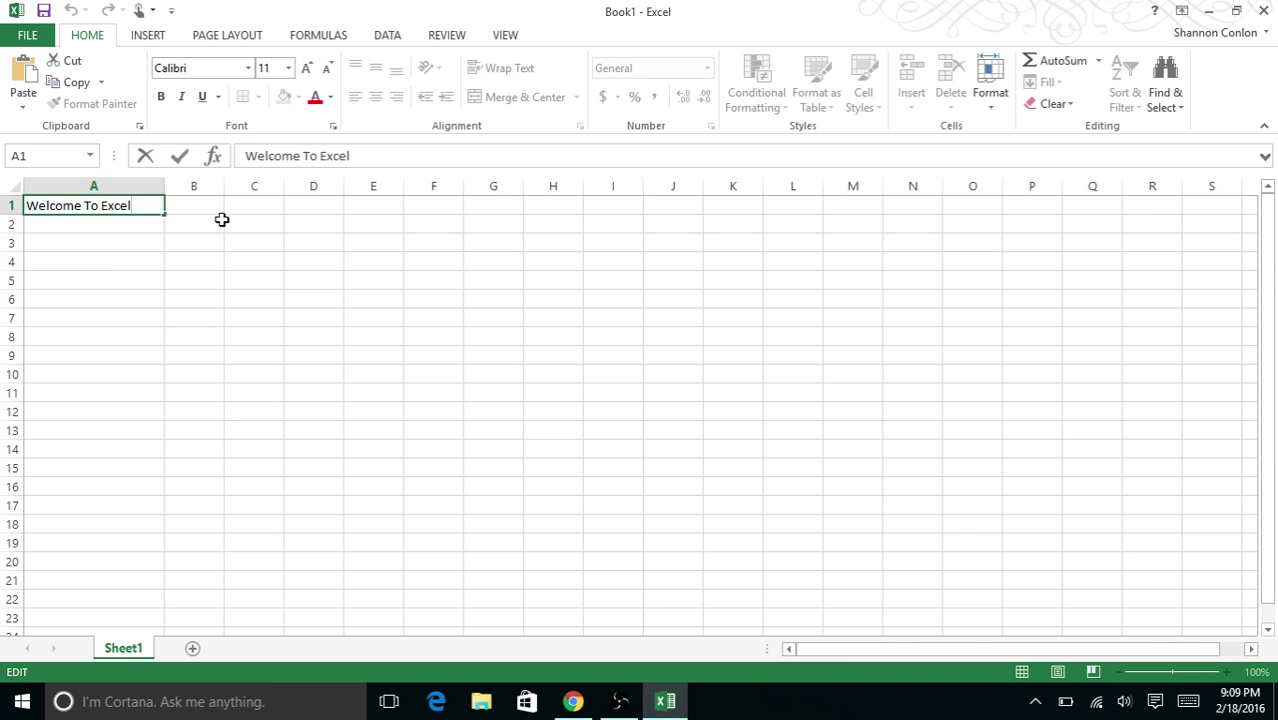
click(167, 229)
click(125, 203)
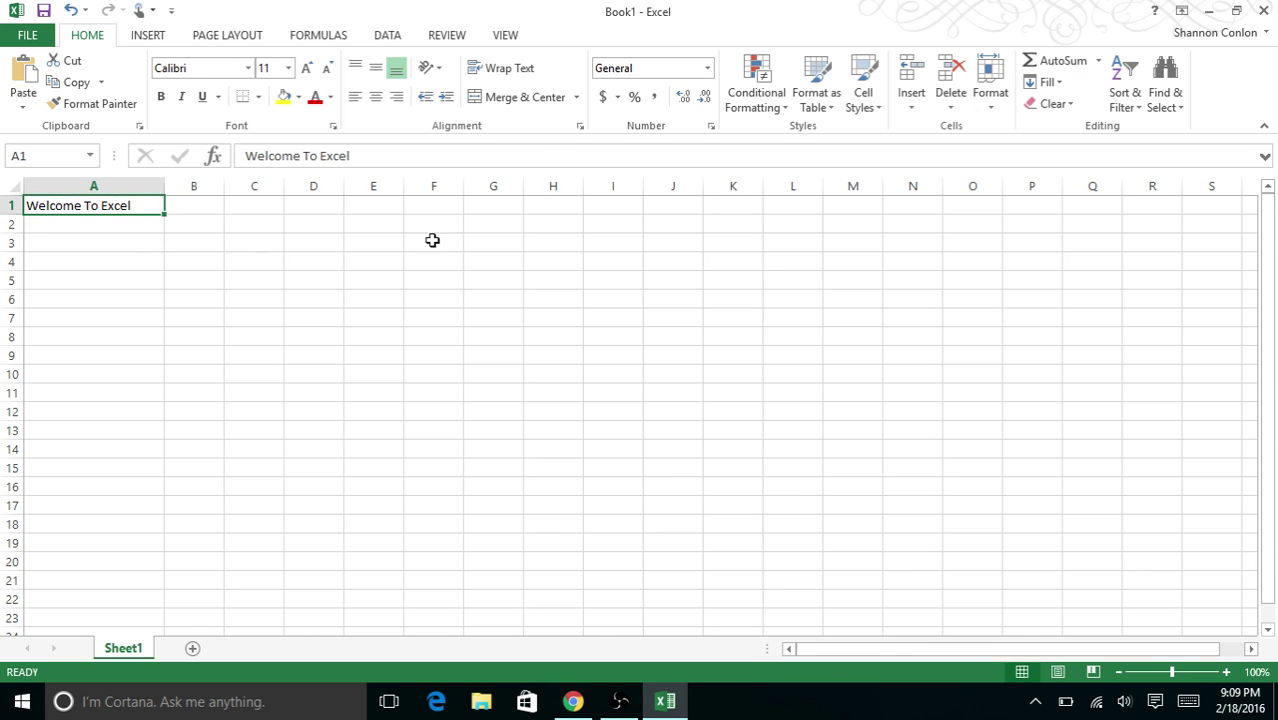
Narrow column A until the text in cell A1 overflows its width, and turn on text wrapping for cell A1.
click(503, 68)
drag(162, 183, 99, 186)
click(528, 70)
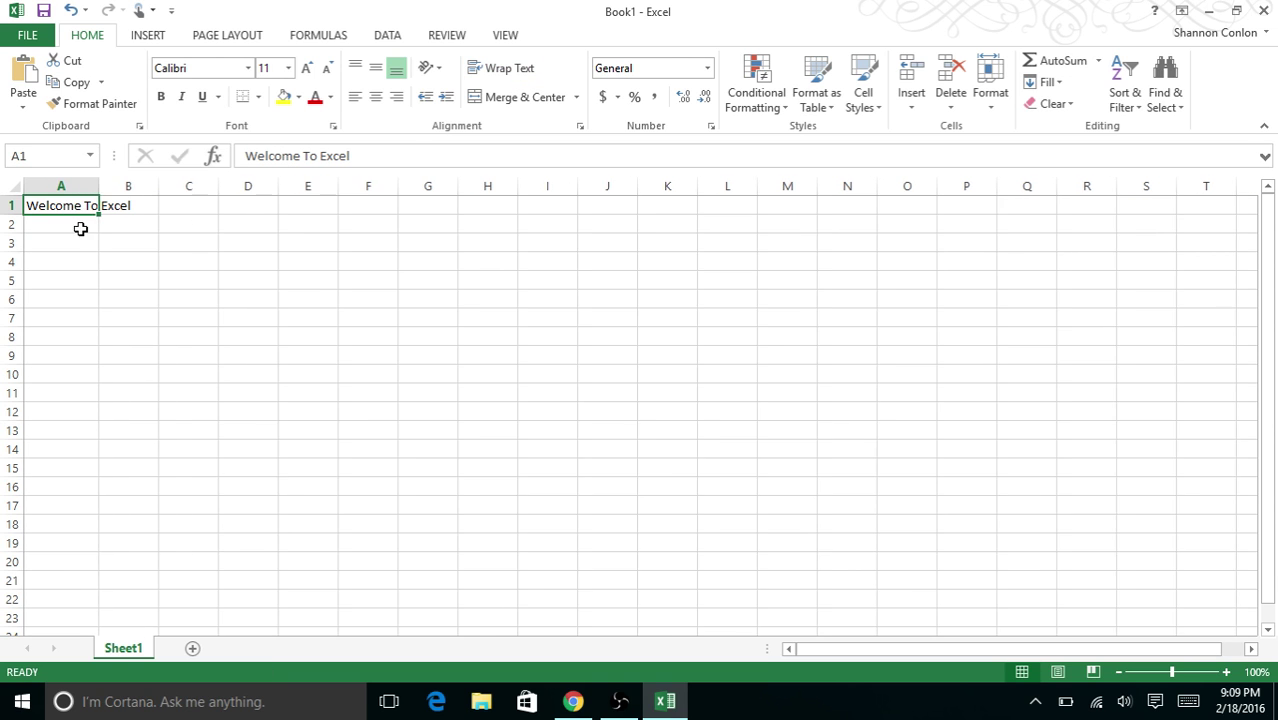
click(46, 257)
click(57, 203)
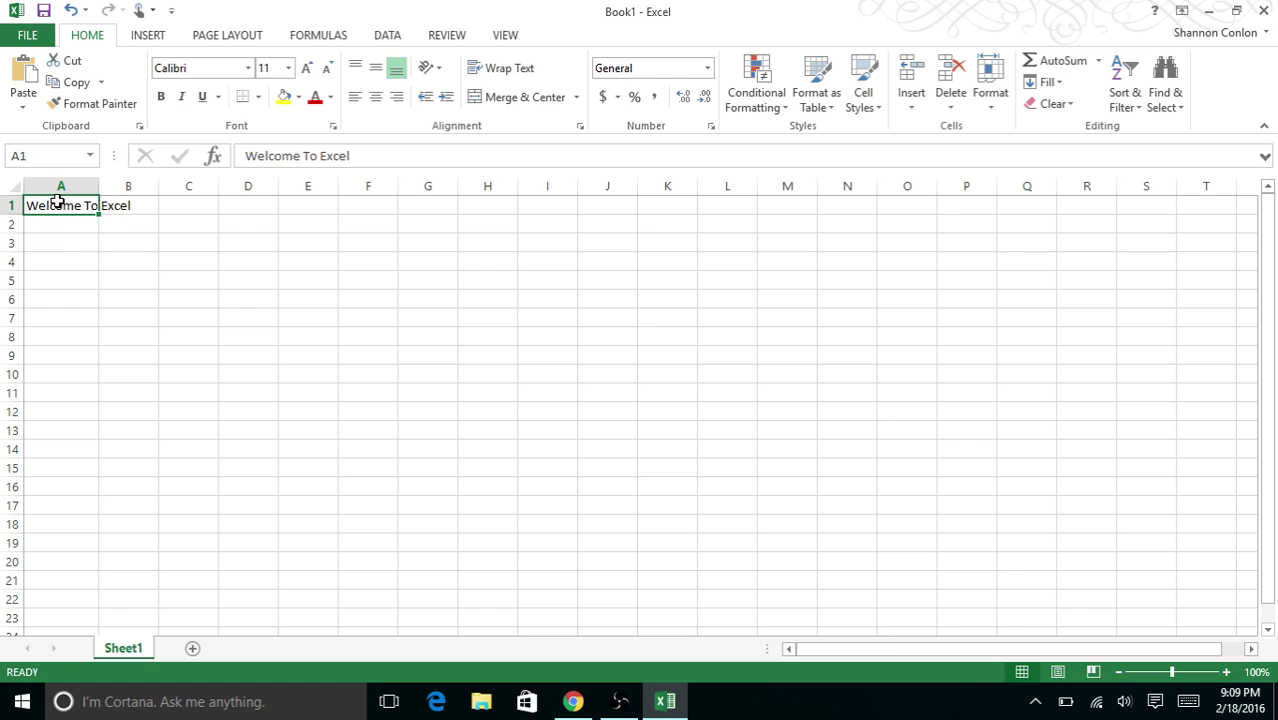
click(497, 69)
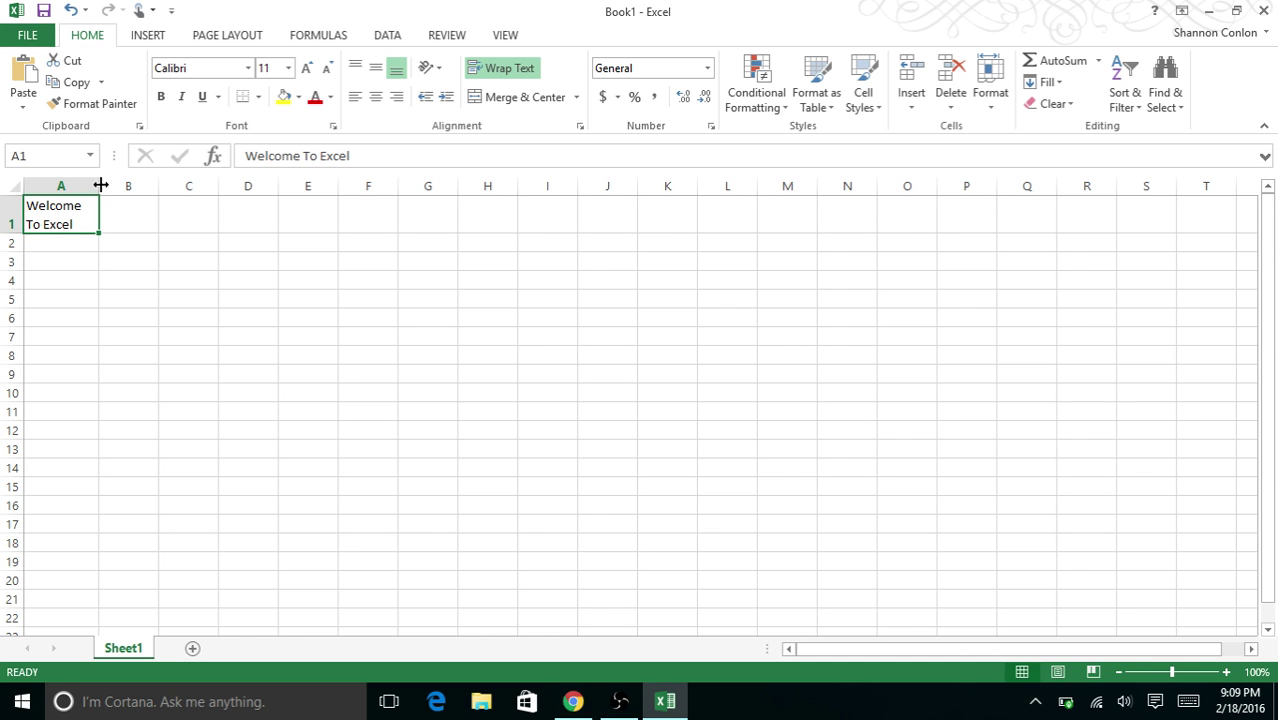
Widen column A well beyond the text in cell A1 and autofit the height of row 1.
drag(99, 186, 233, 188)
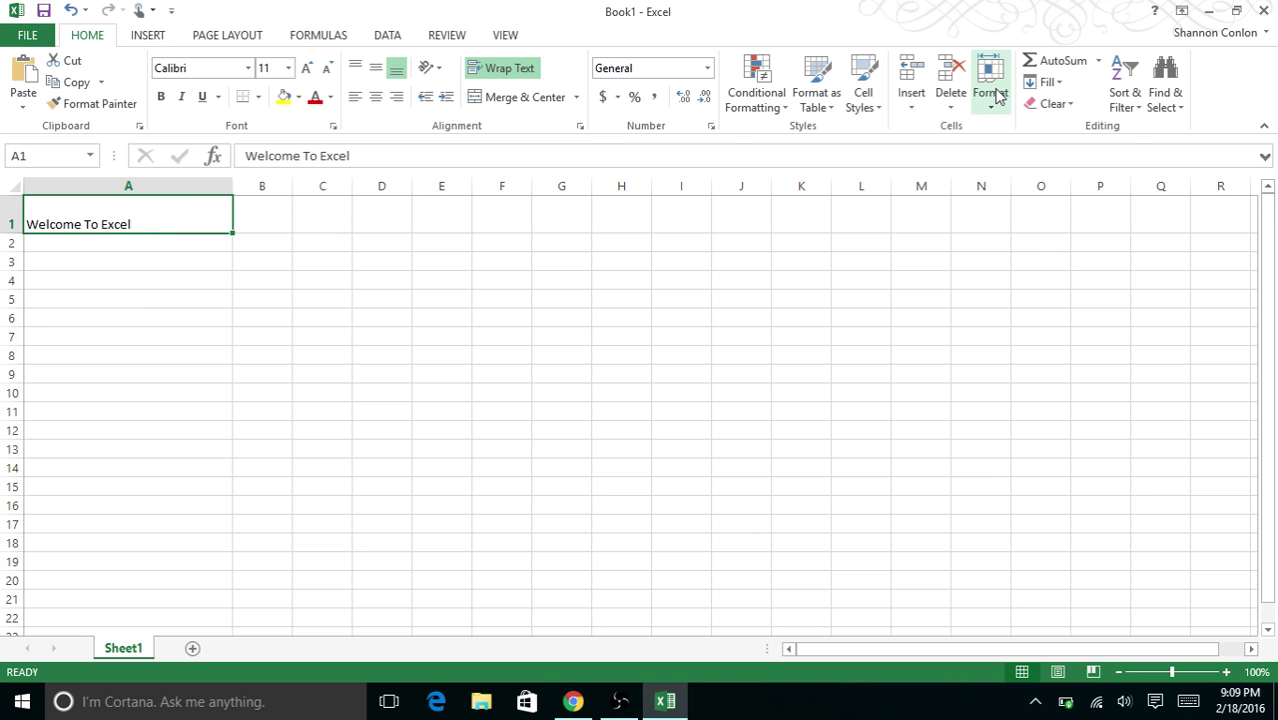
click(996, 95)
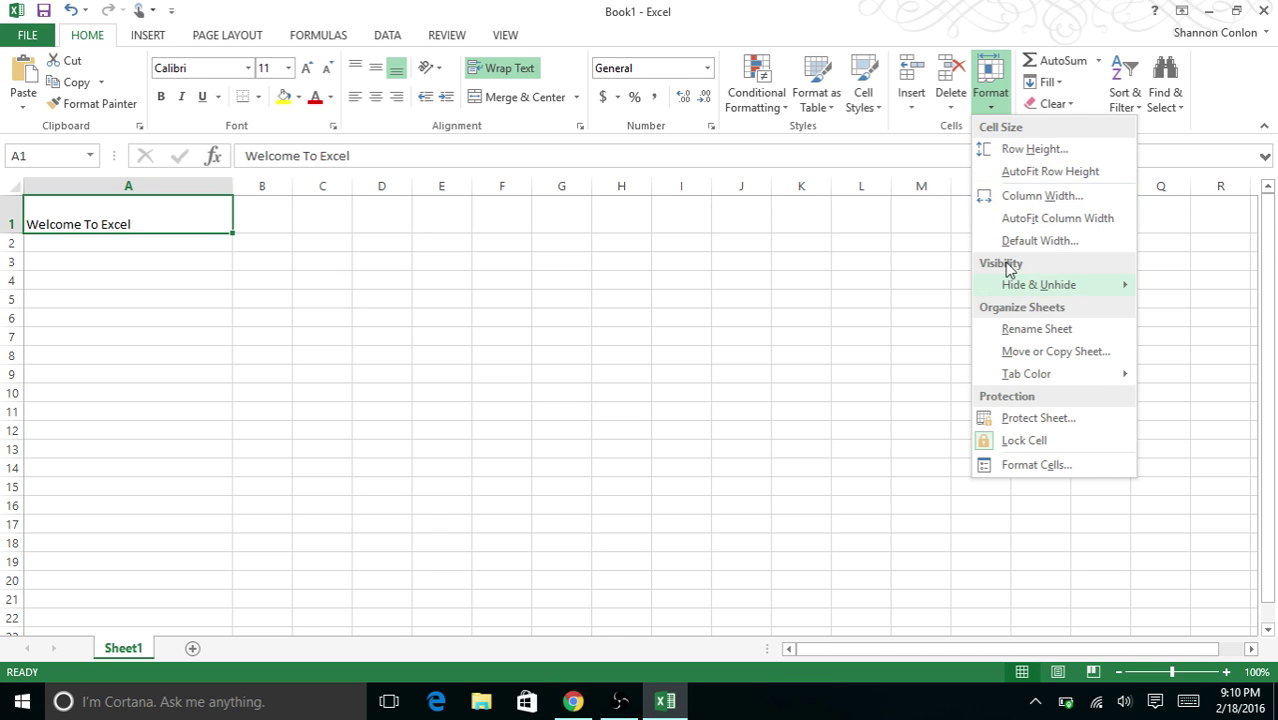
click(1043, 178)
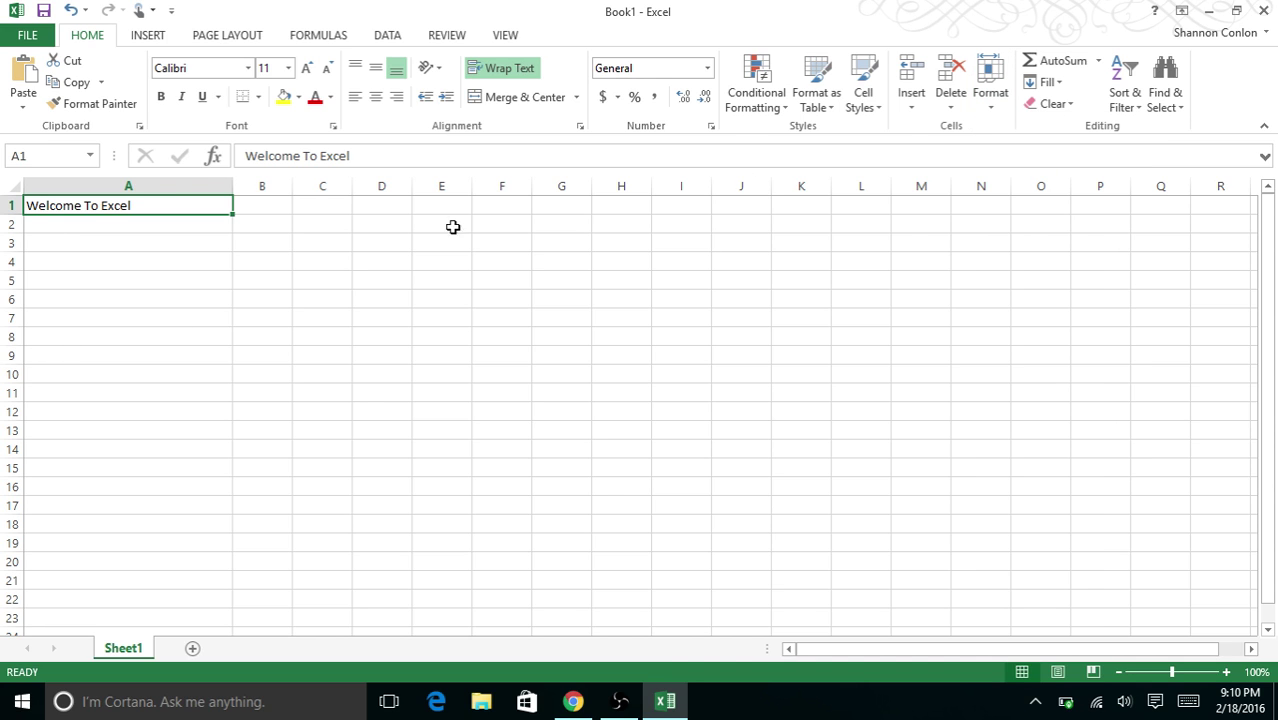
Autofit the width of column A to the "Welcome To Excel" text and reselect cell A1.
click(990, 88)
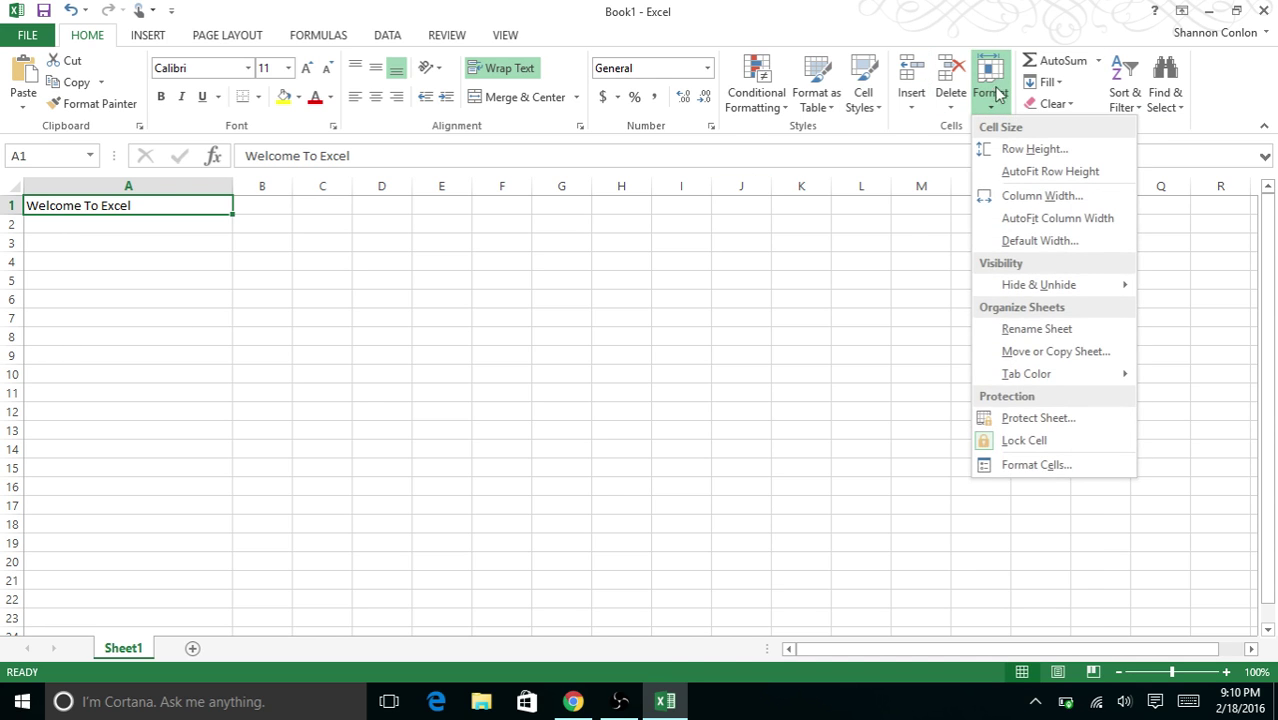
click(993, 220)
click(93, 223)
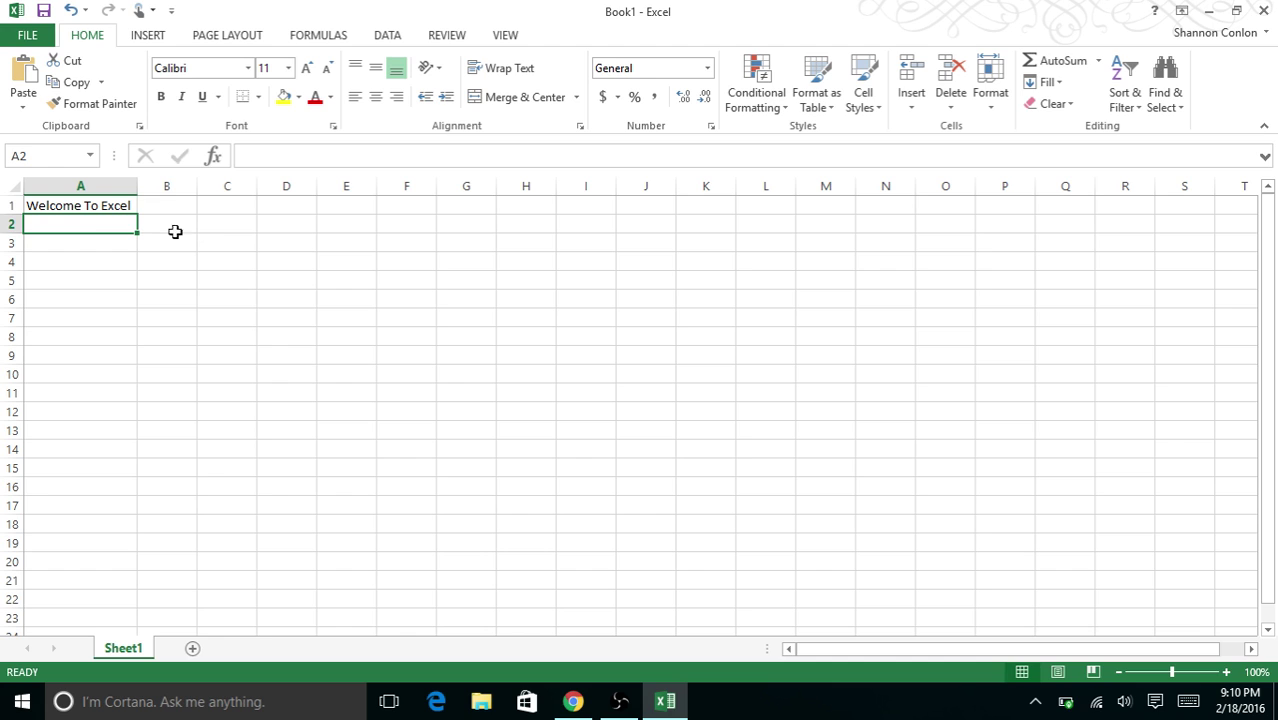
click(115, 206)
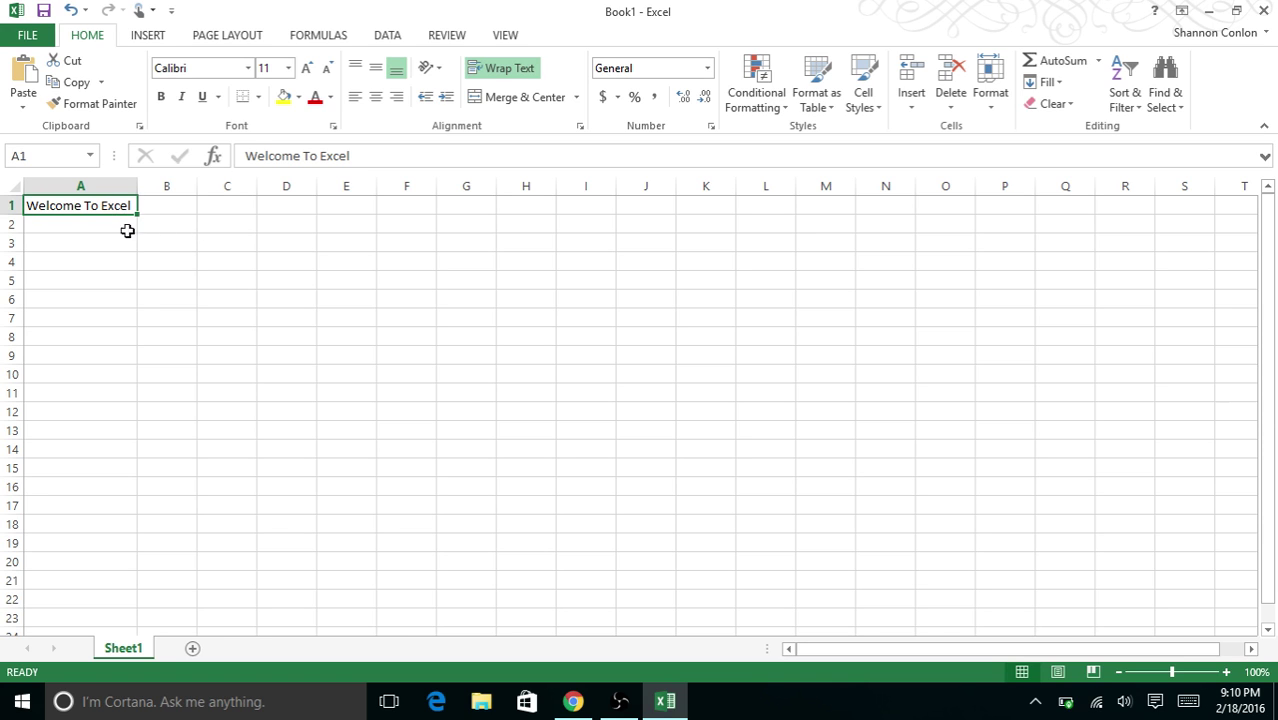
click(298, 97)
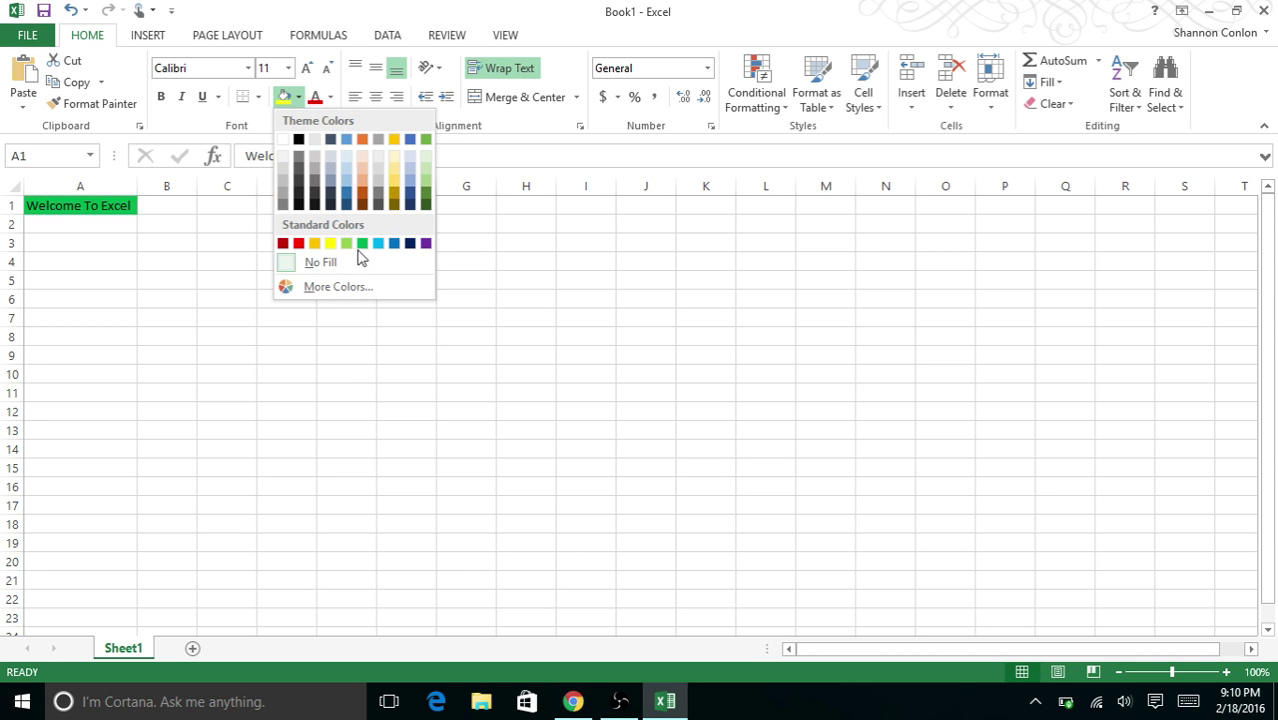
click(330, 287)
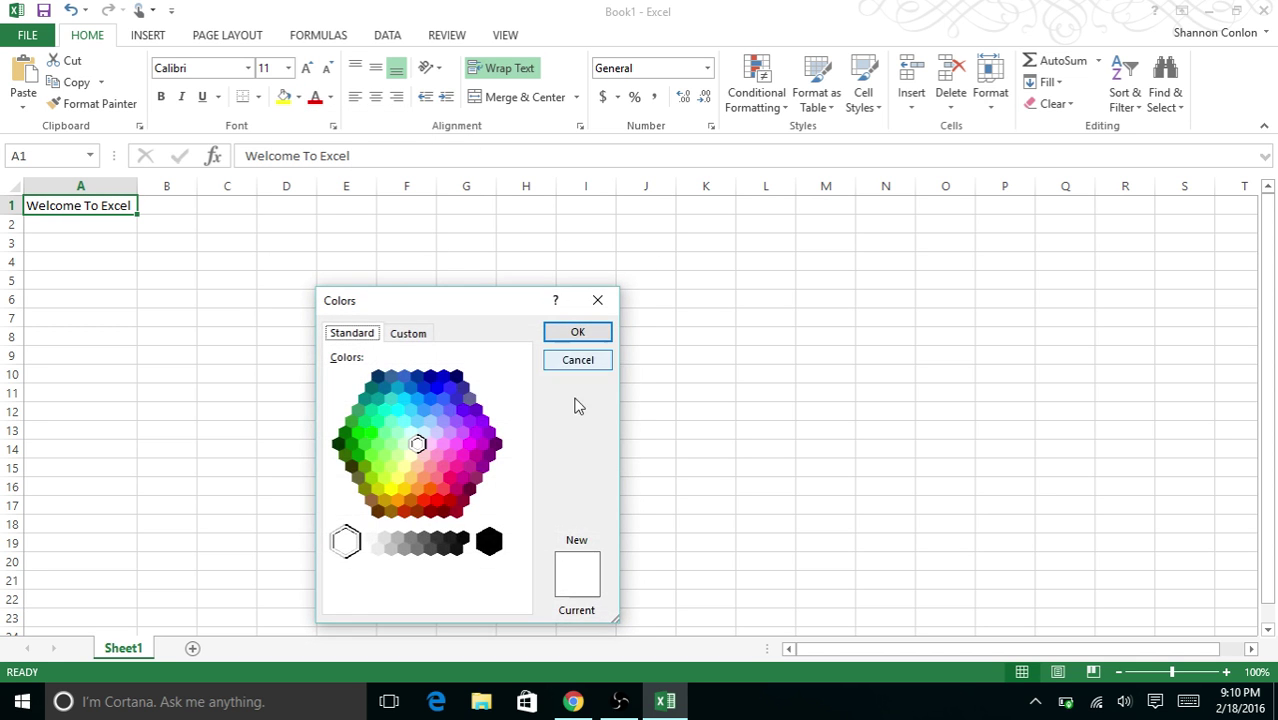
click(422, 336)
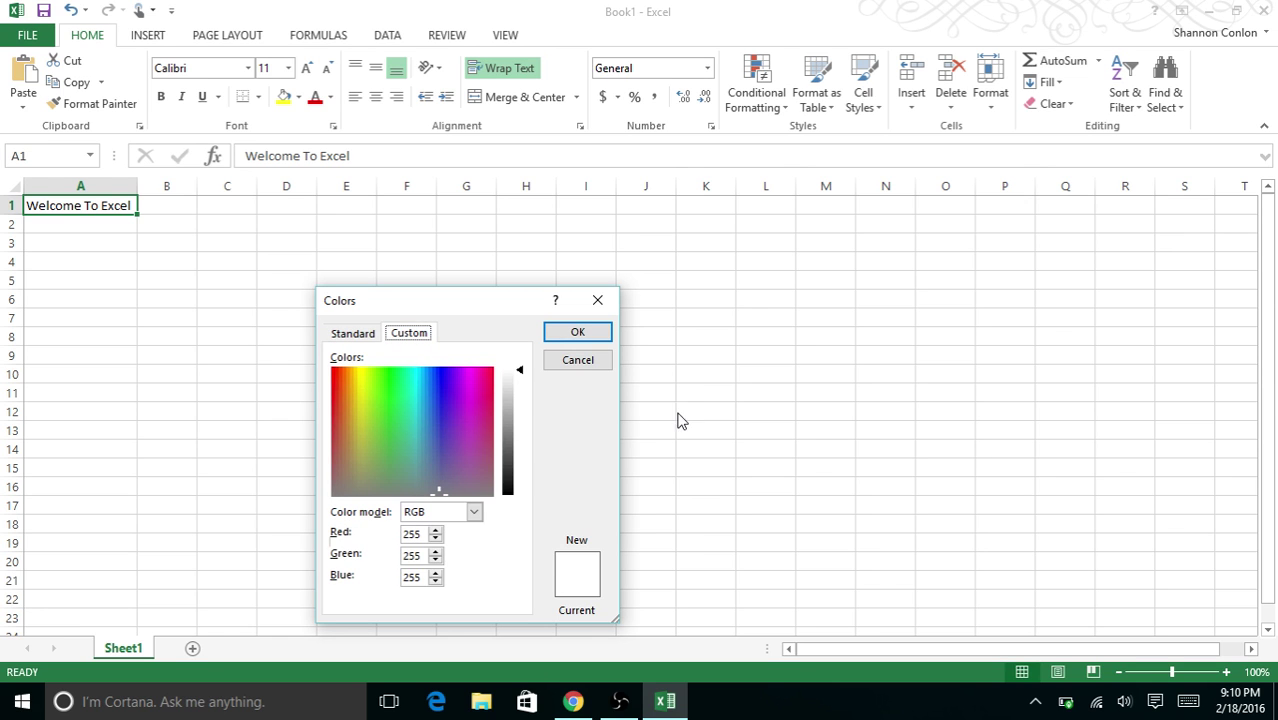
click(585, 362)
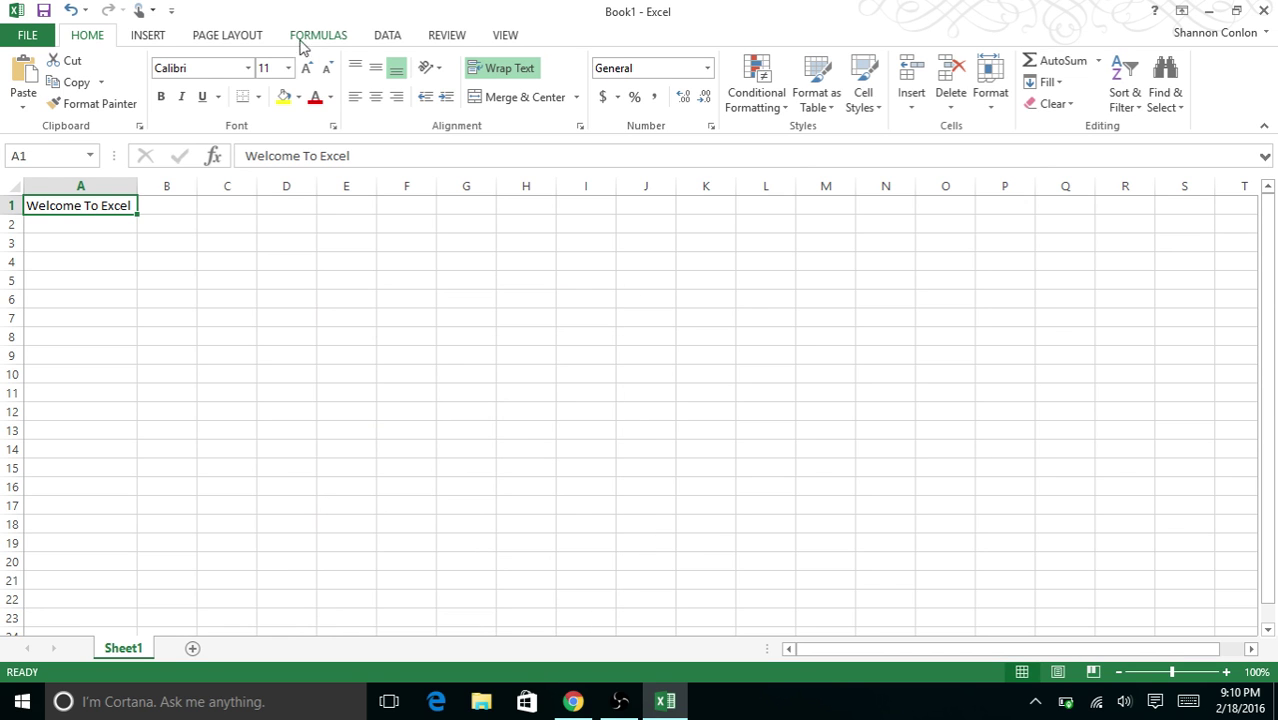
Fill cell A1 with yellow.
click(287, 104)
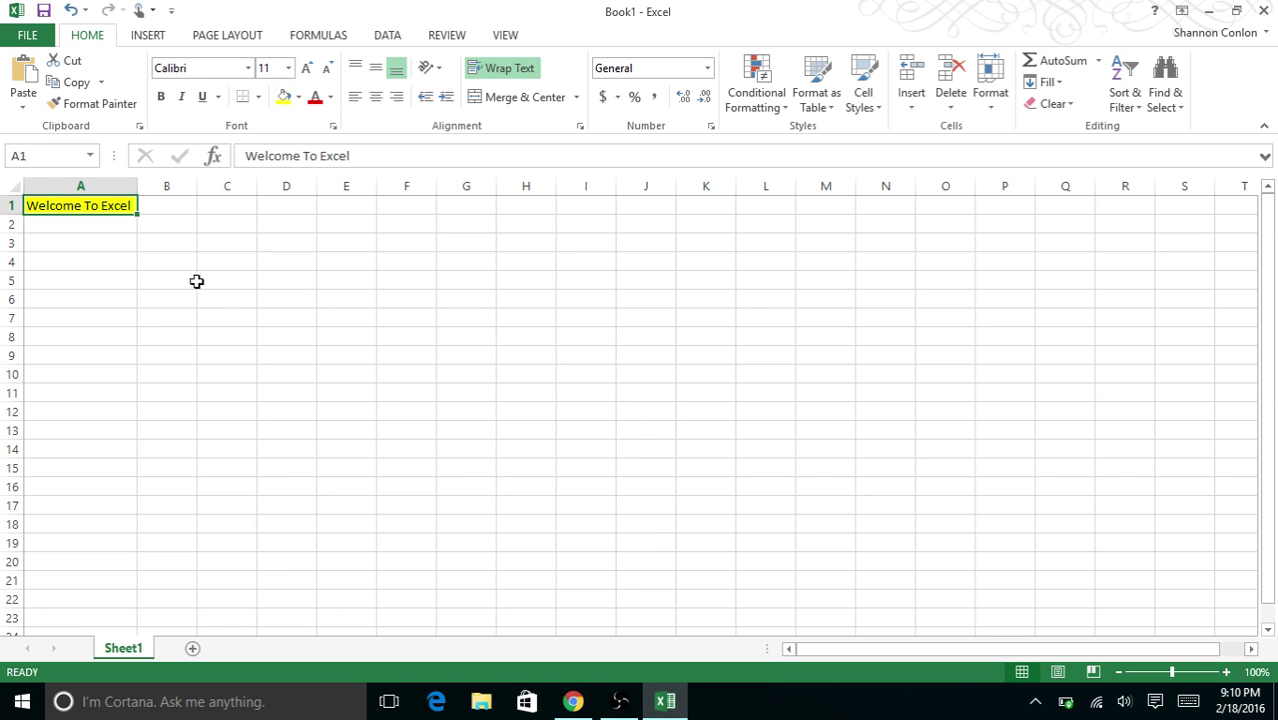
Enter the numbers 15, 152, 387 and 4865168 in cells B1 to B4, one below the other.
click(162, 210)
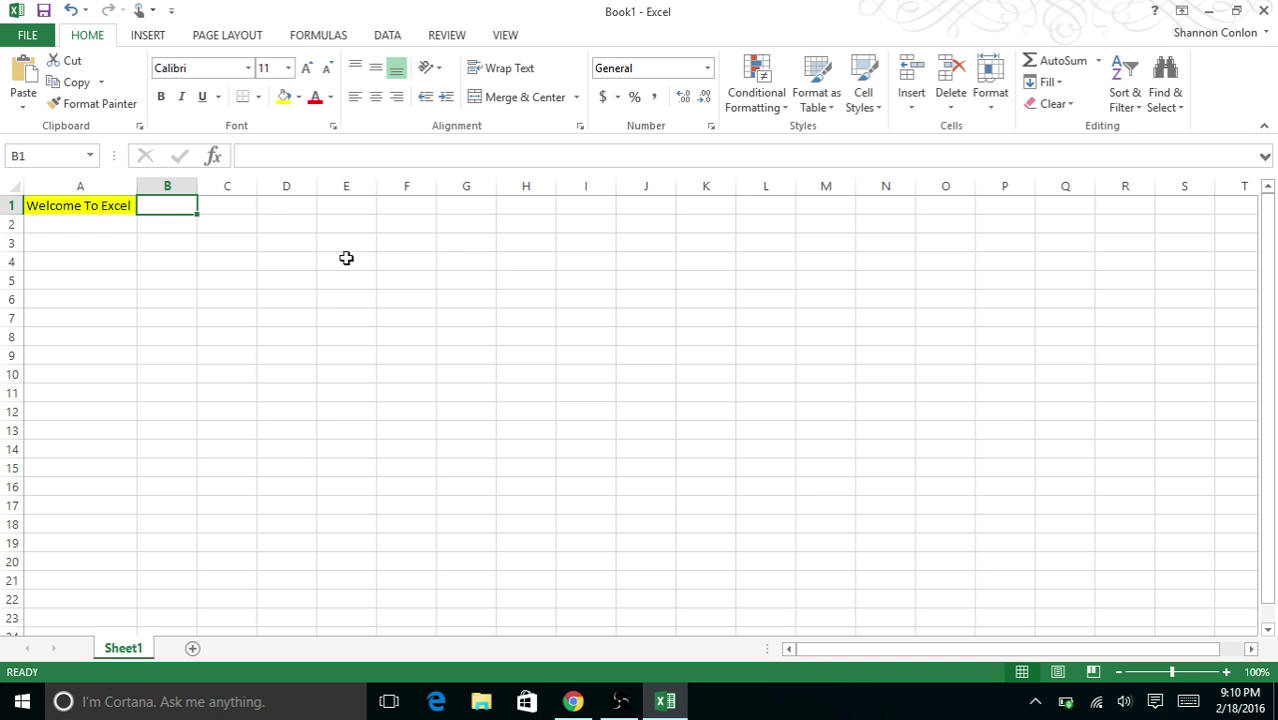
text(15)
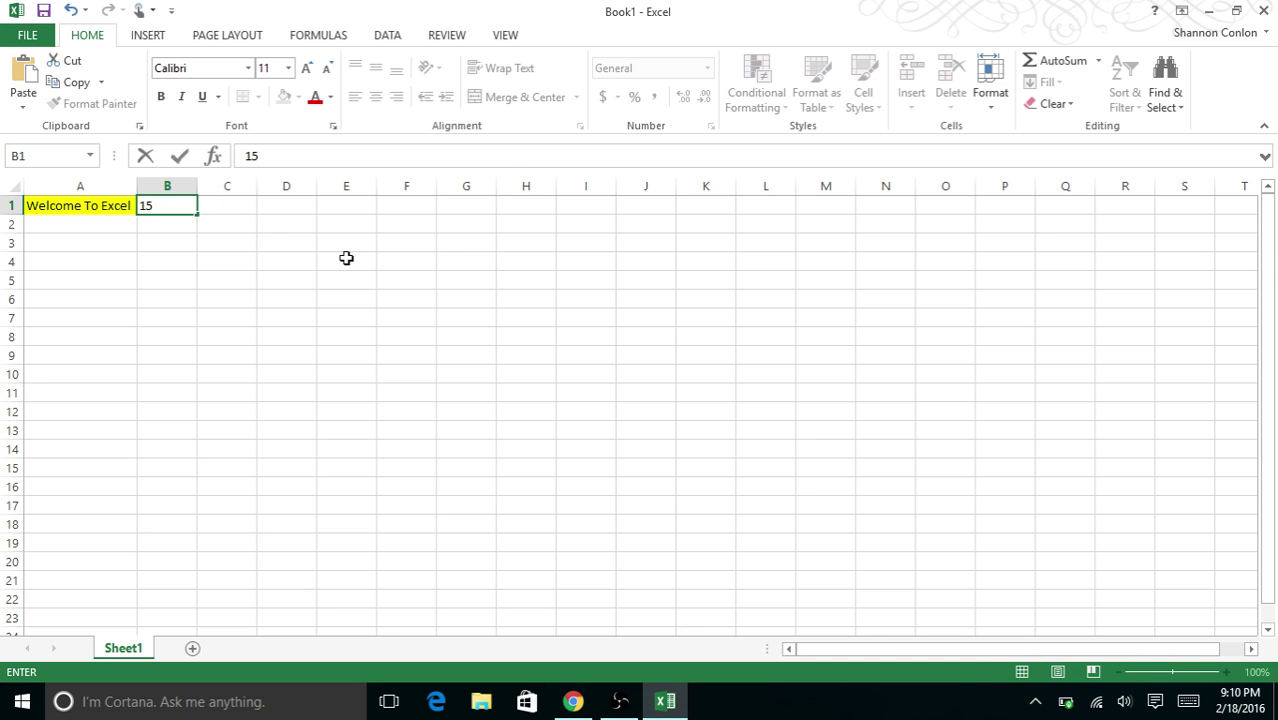
key(Return)
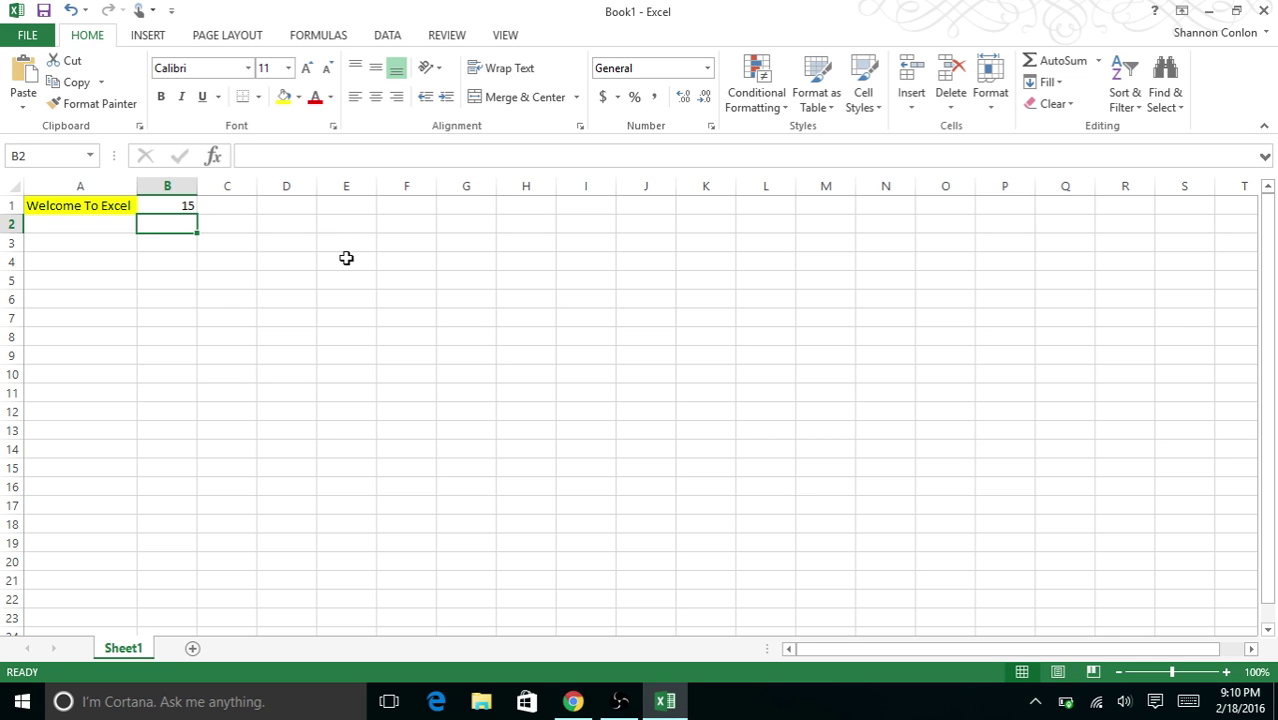
text(152)
key(Return)
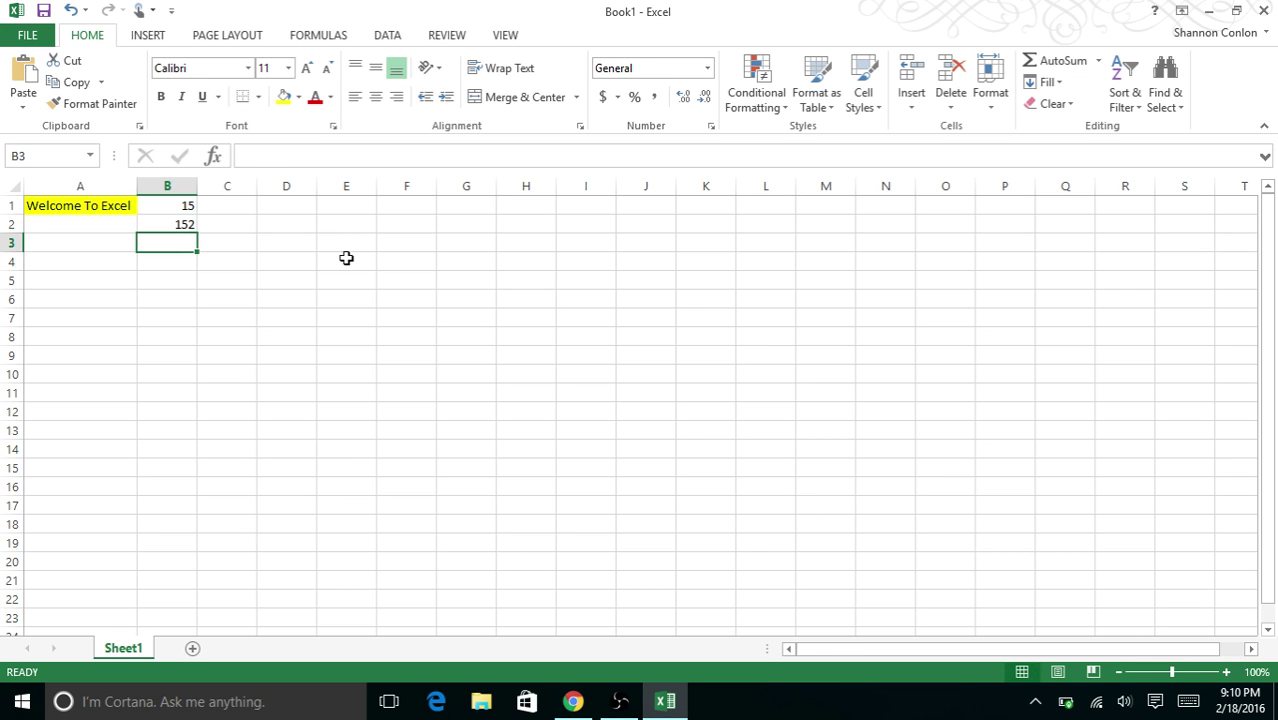
text(387)
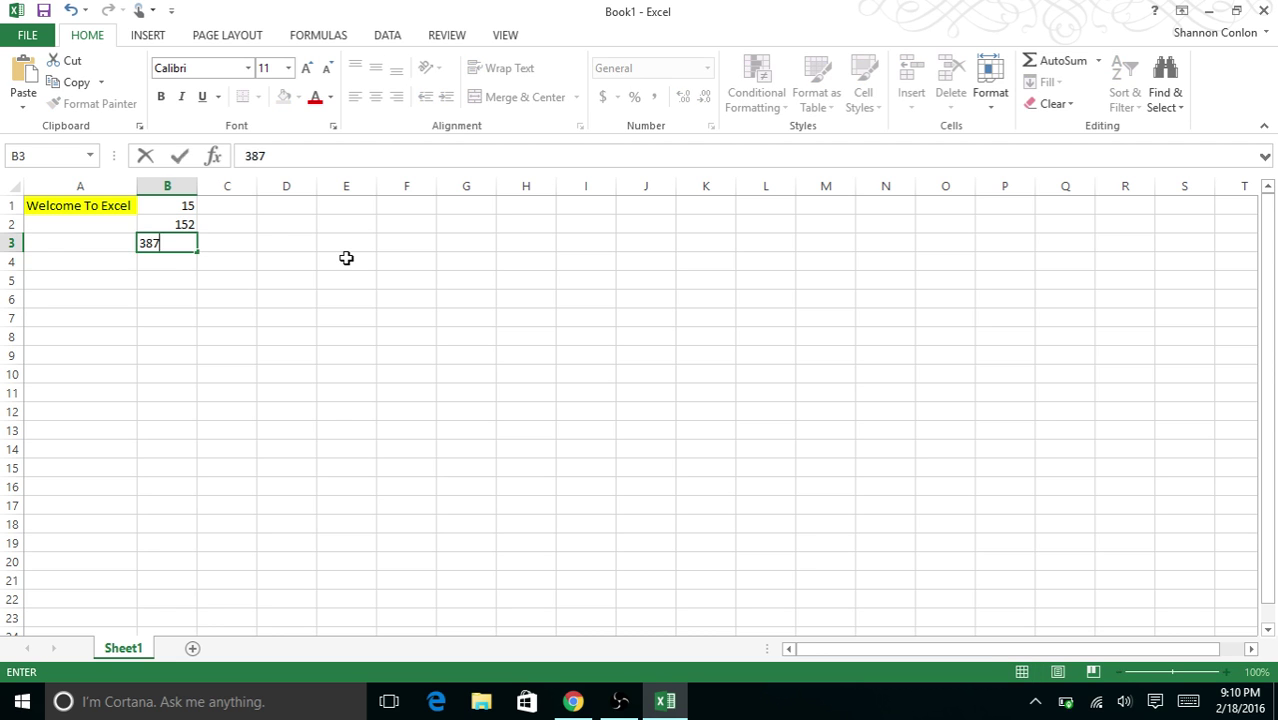
key(Return)
text(4865168)
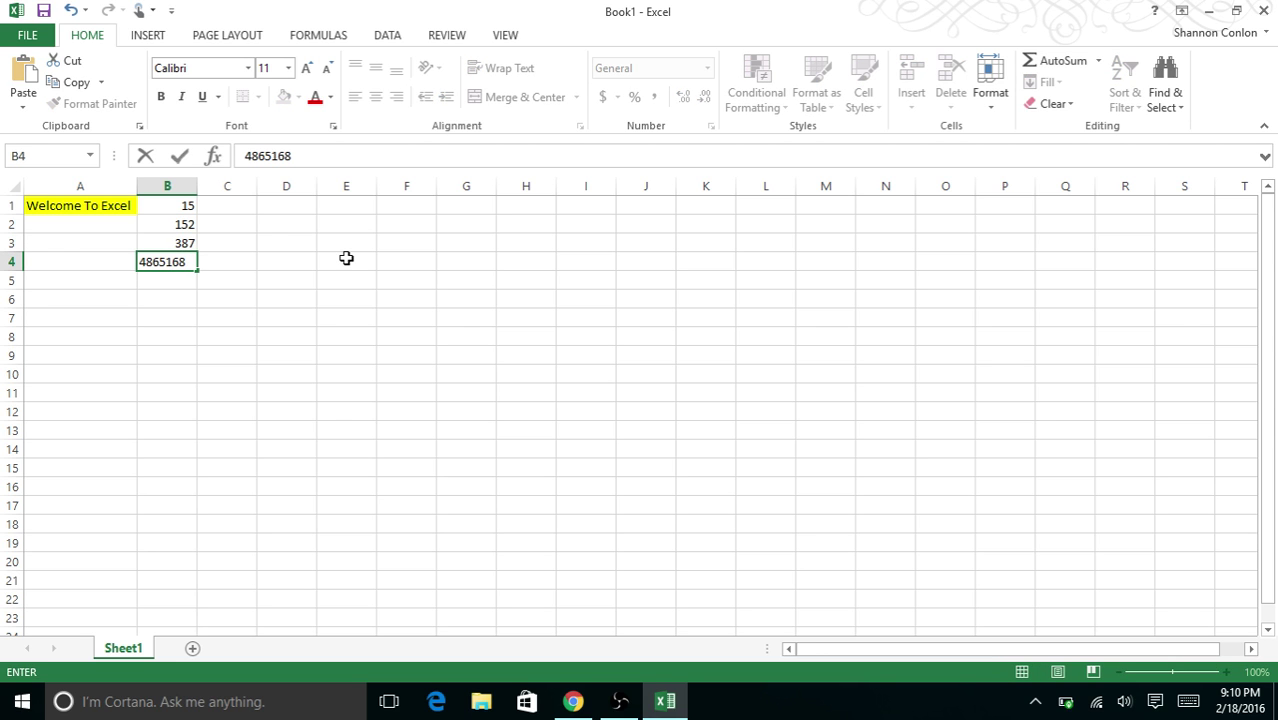
key(Return)
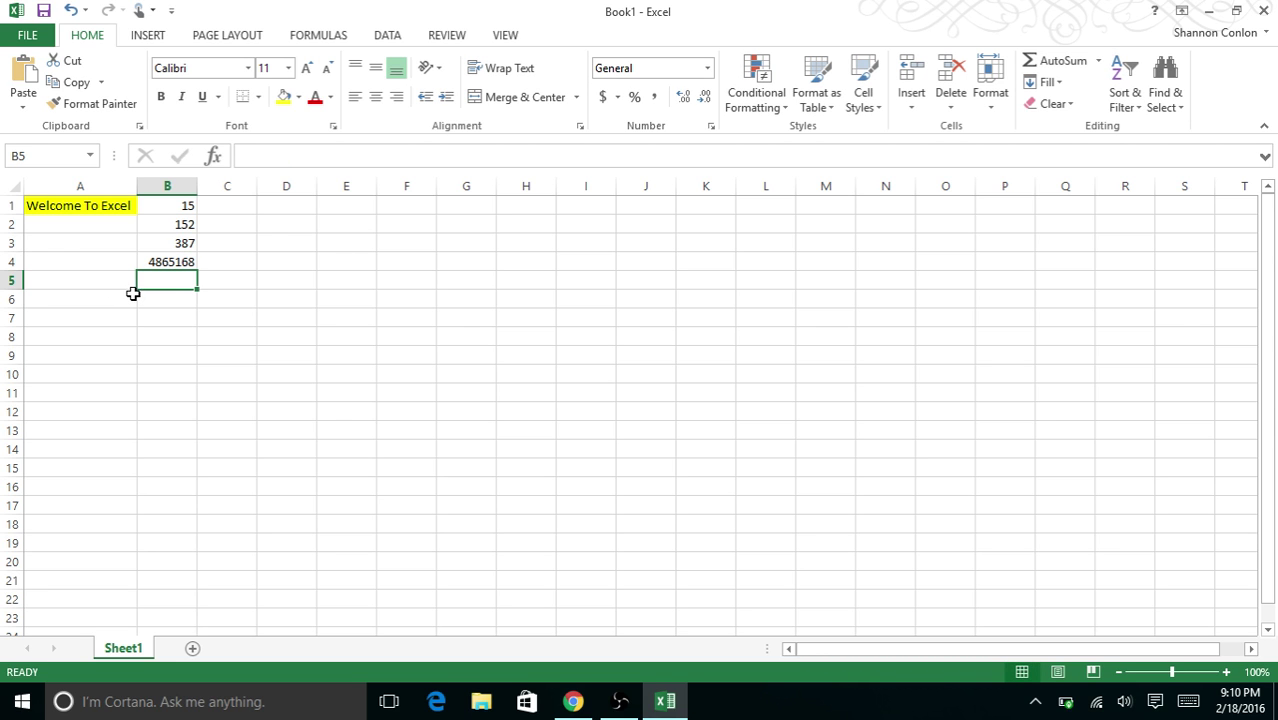
click(171, 259)
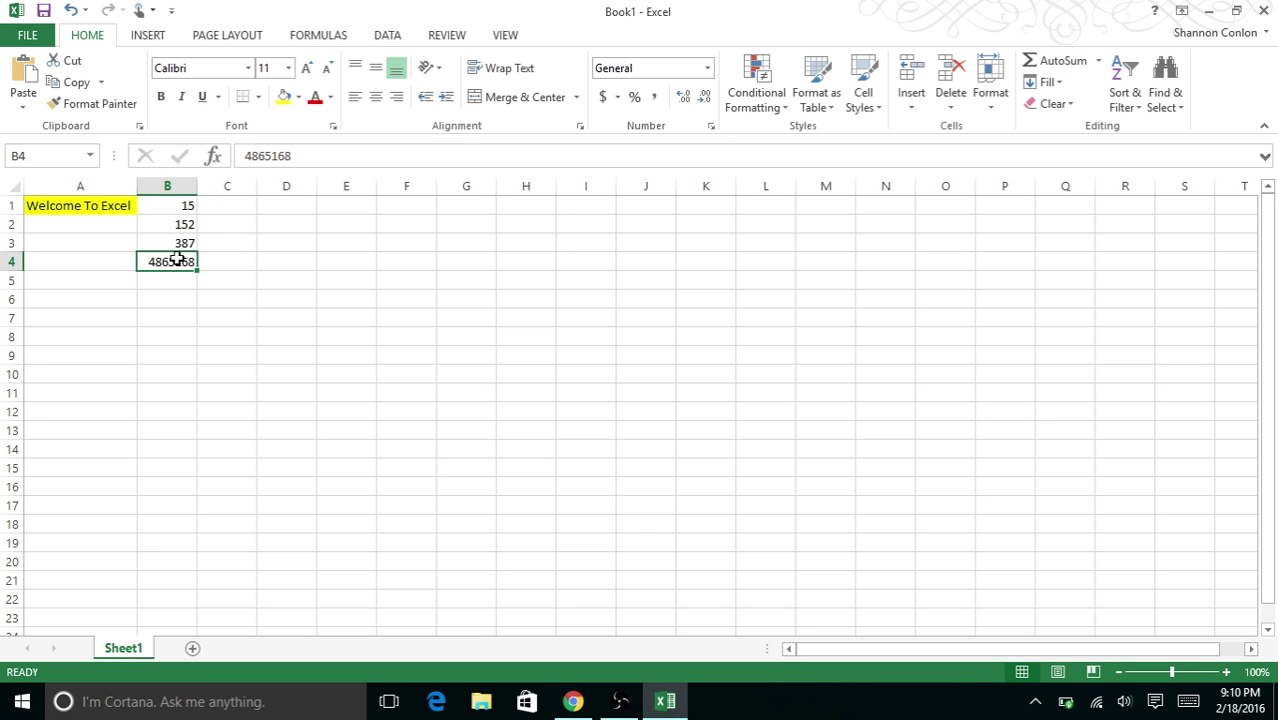
click(156, 242)
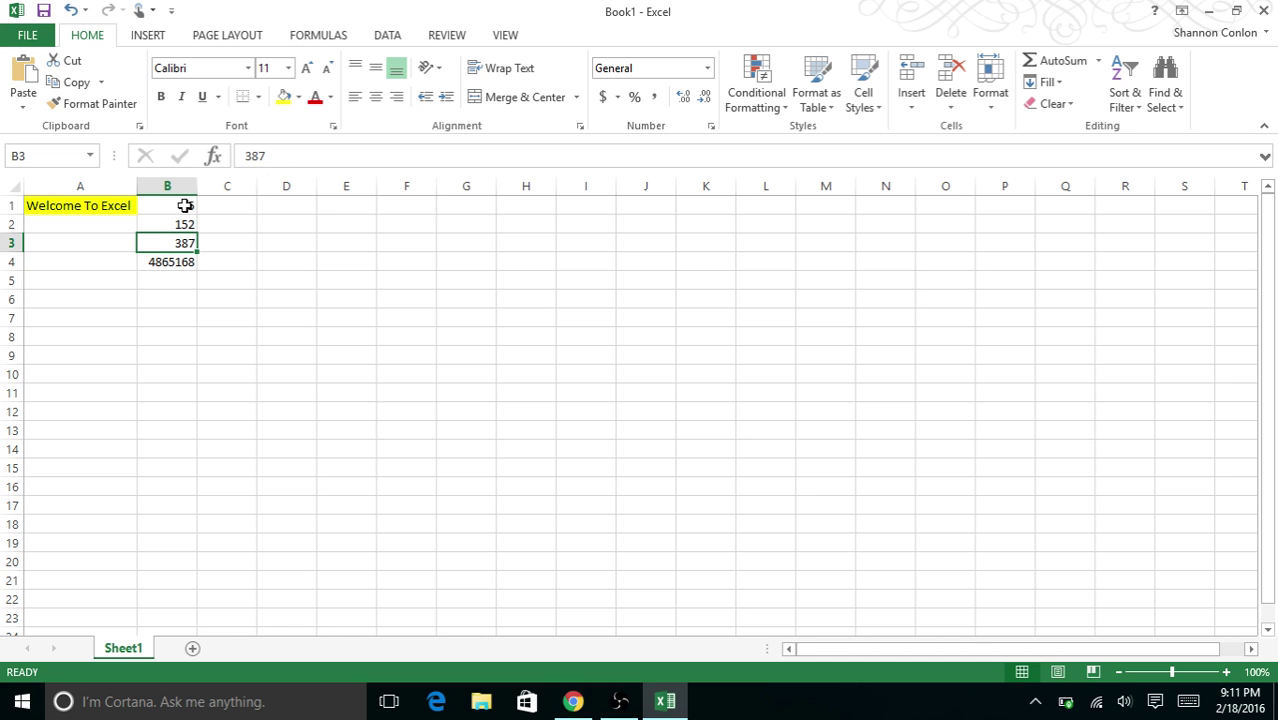
Enter the label "Total:" in cell A5.
click(74, 265)
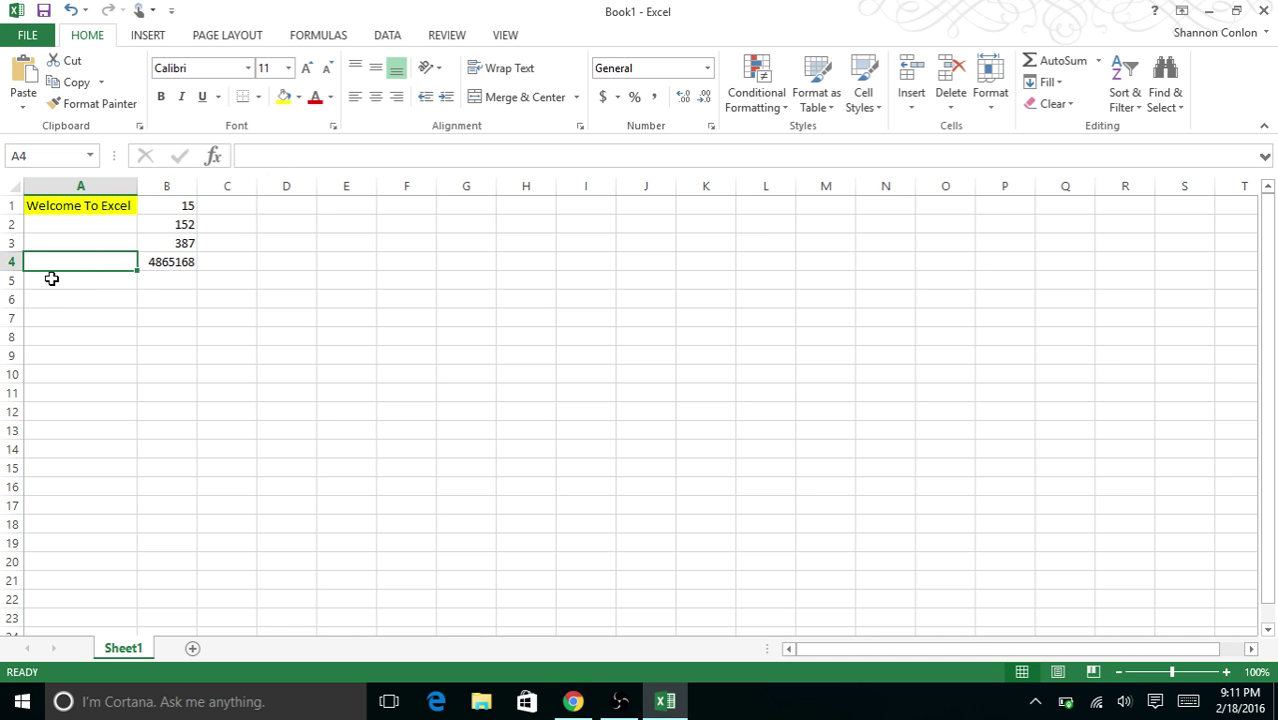
click(46, 281)
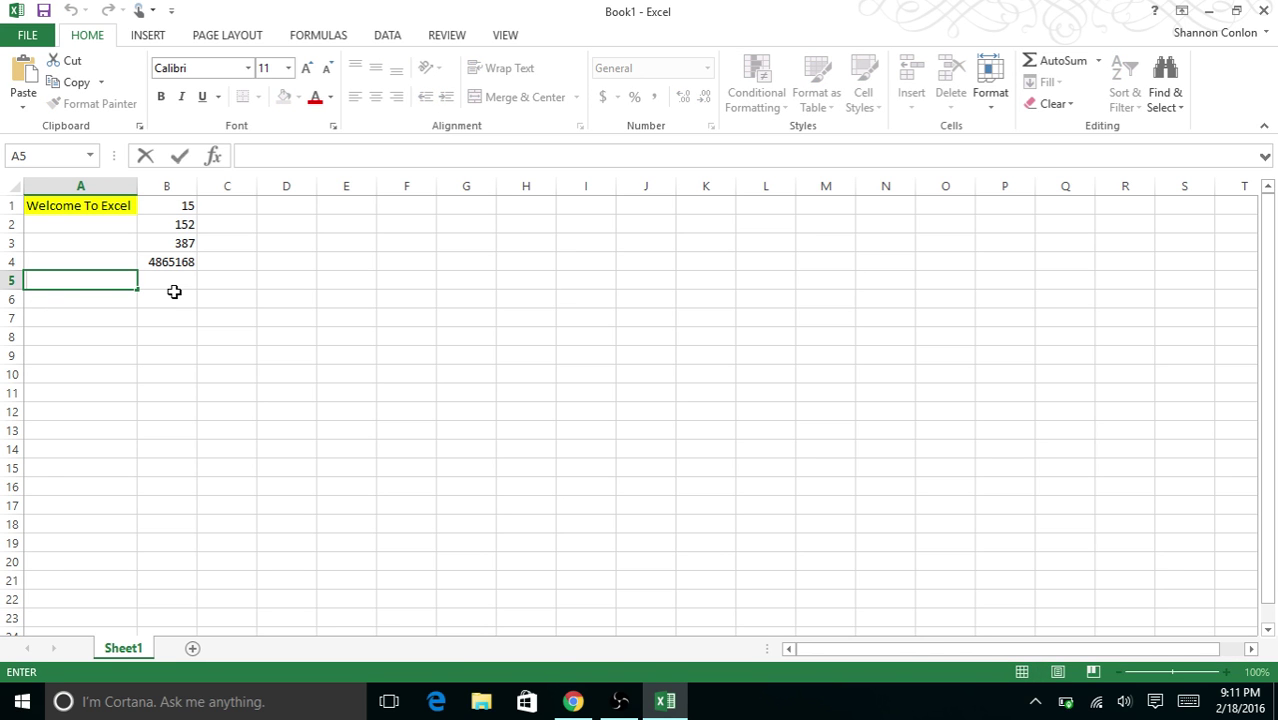
text(T)
text(oy)
key(BackSpace)
text(ta)
key(BackSpace)
key(BackSpace)
text(ta)
Add up the numbers in column B by entering the formula =SUM(B1:B4) in cell B5, and review the formula.
click(165, 276)
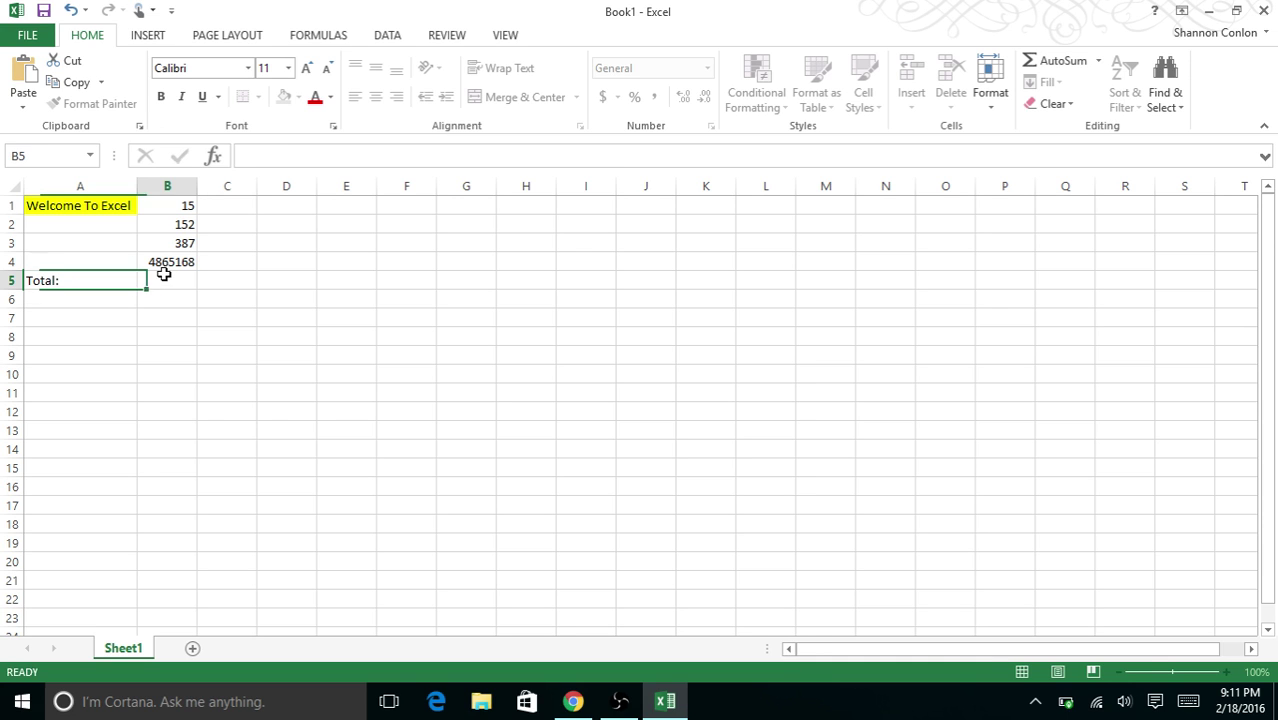
click(366, 160)
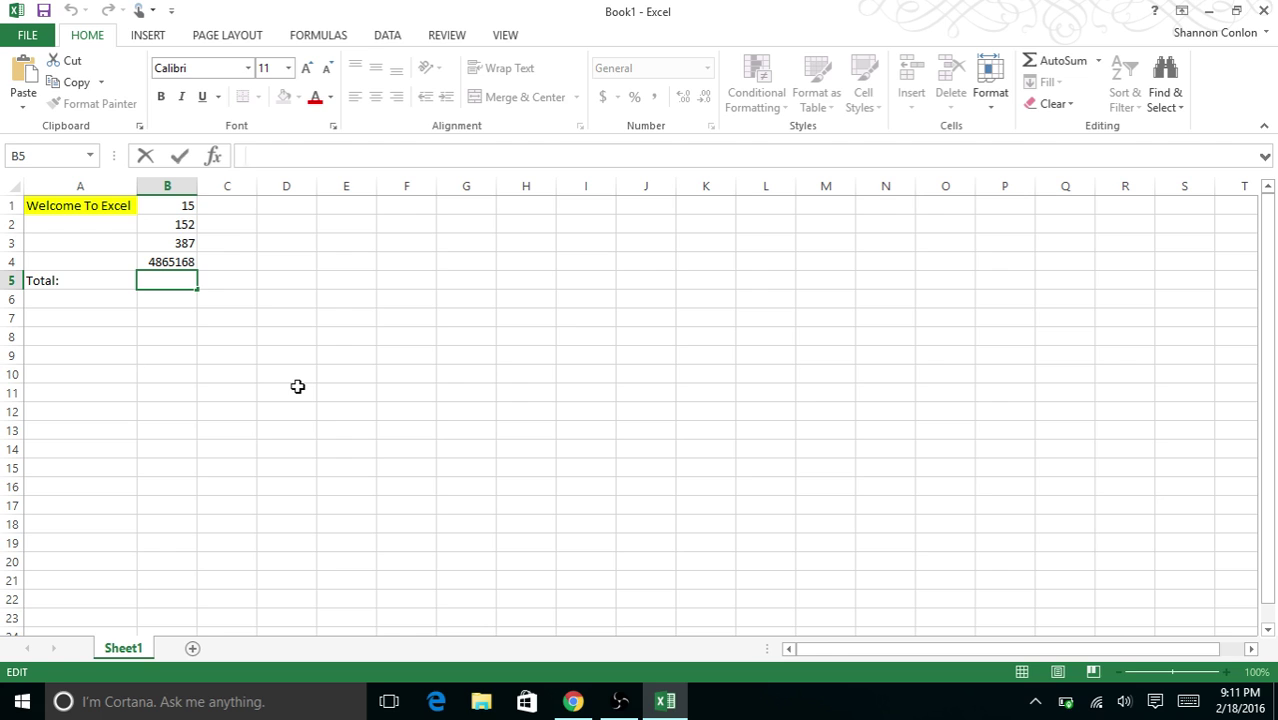
text(=)
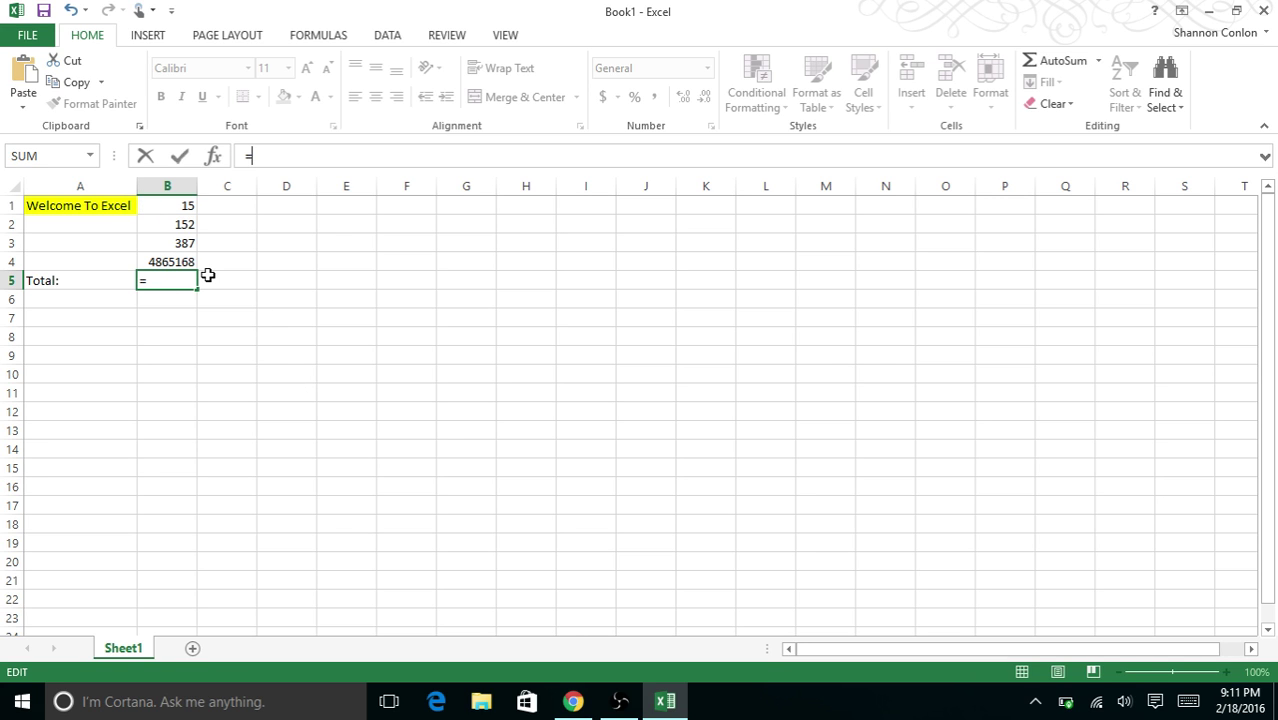
text(SUM)
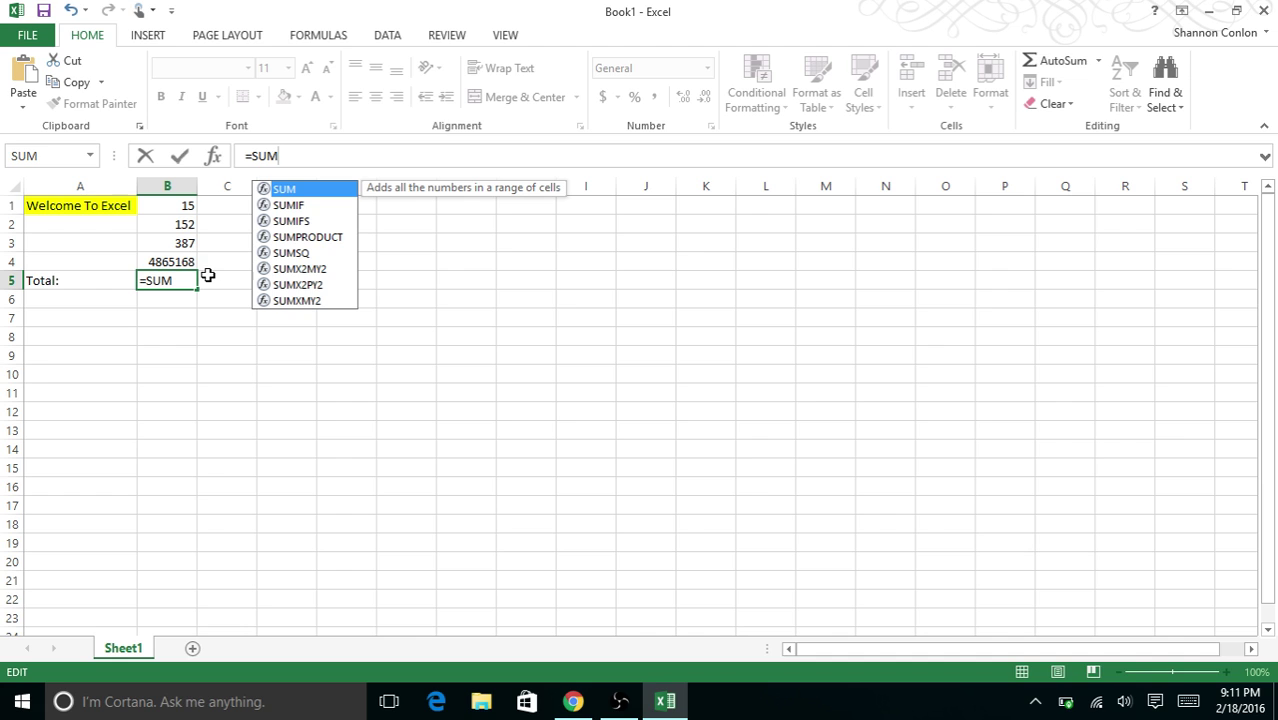
text(()
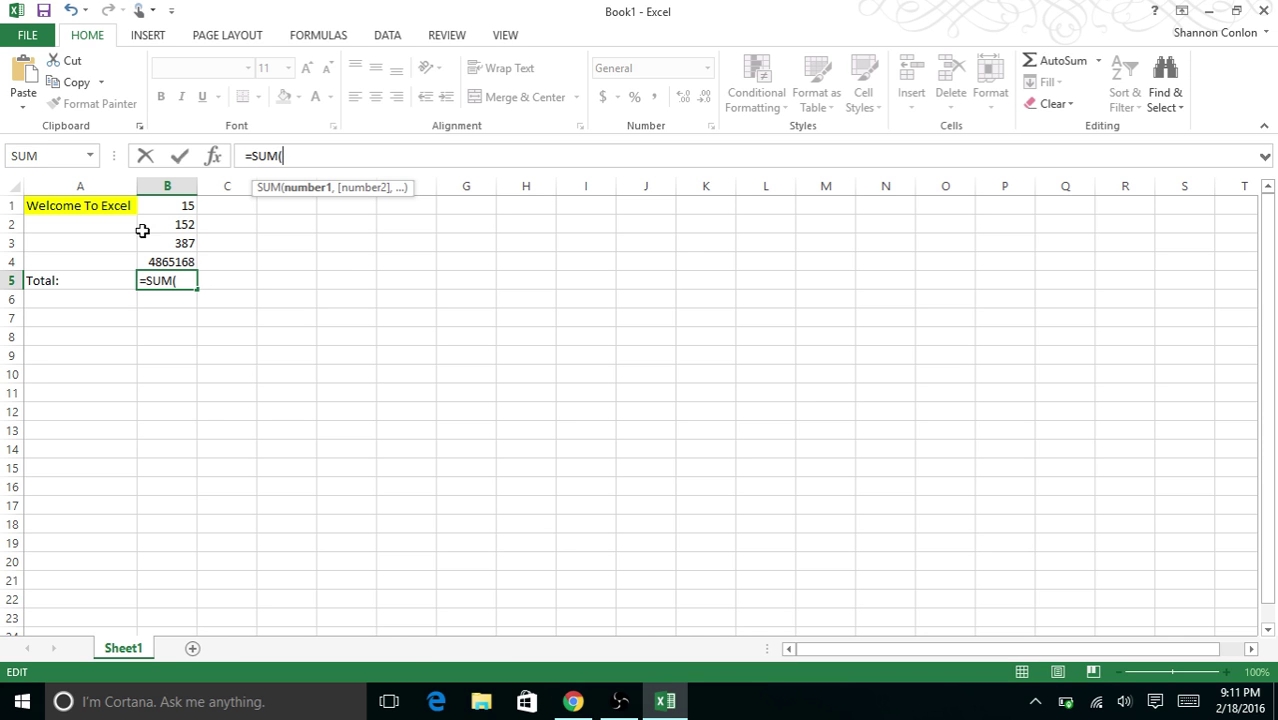
click(168, 208)
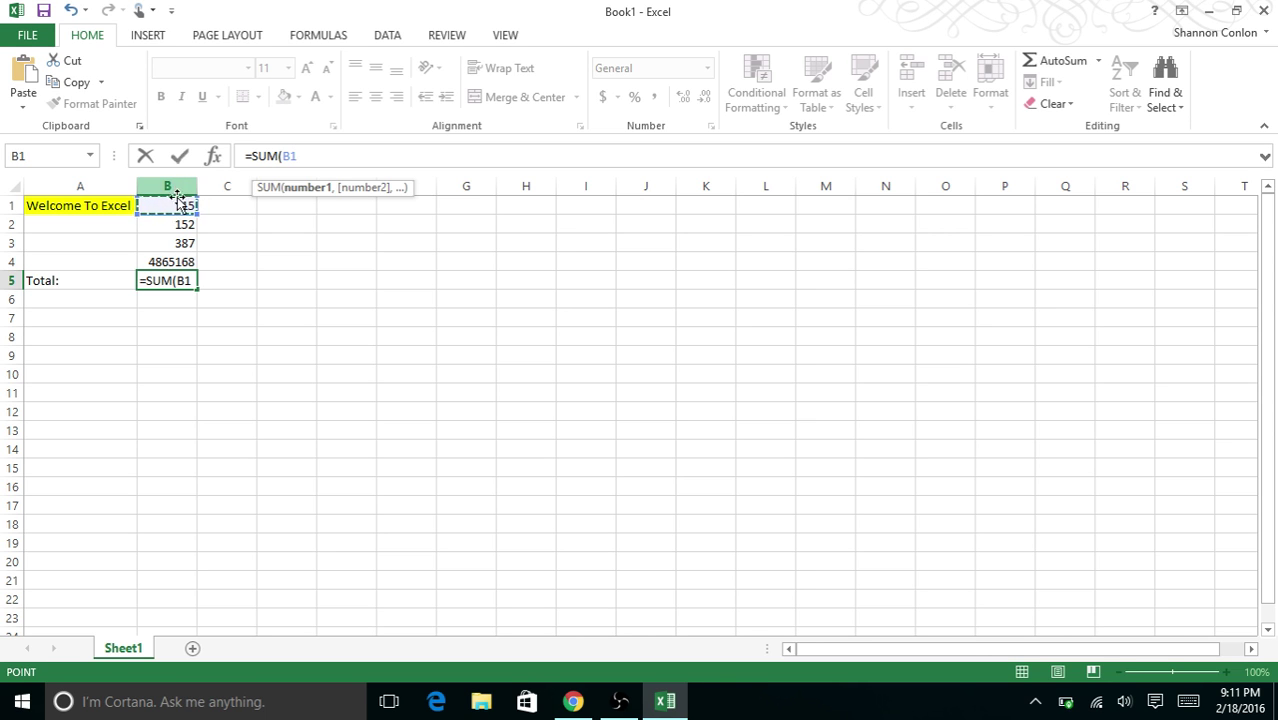
drag(174, 212, 165, 254)
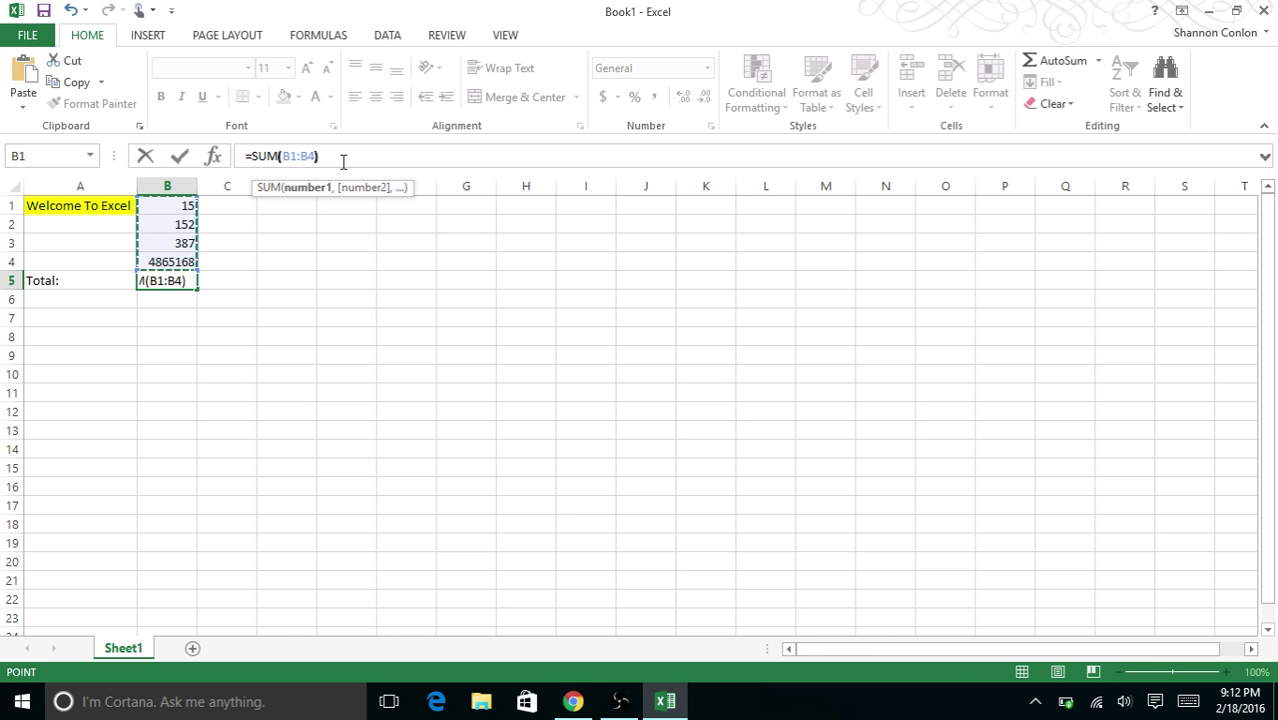
text())
key(Return)
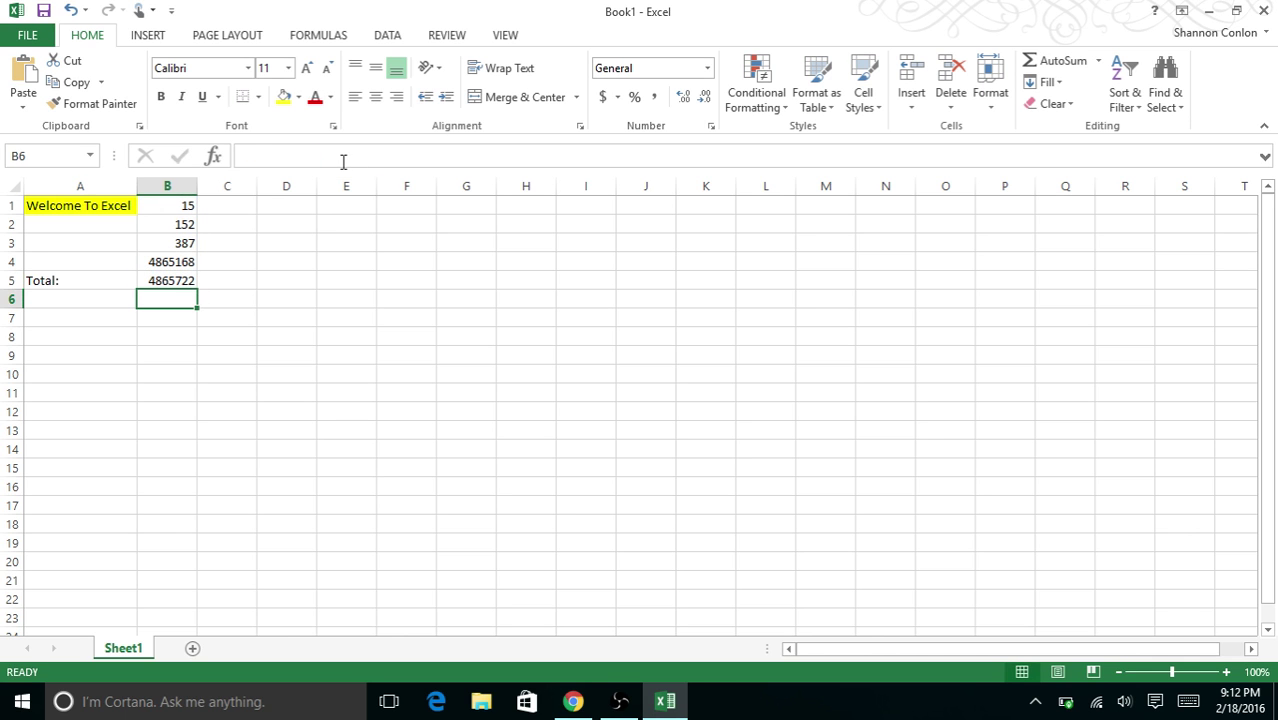
click(185, 281)
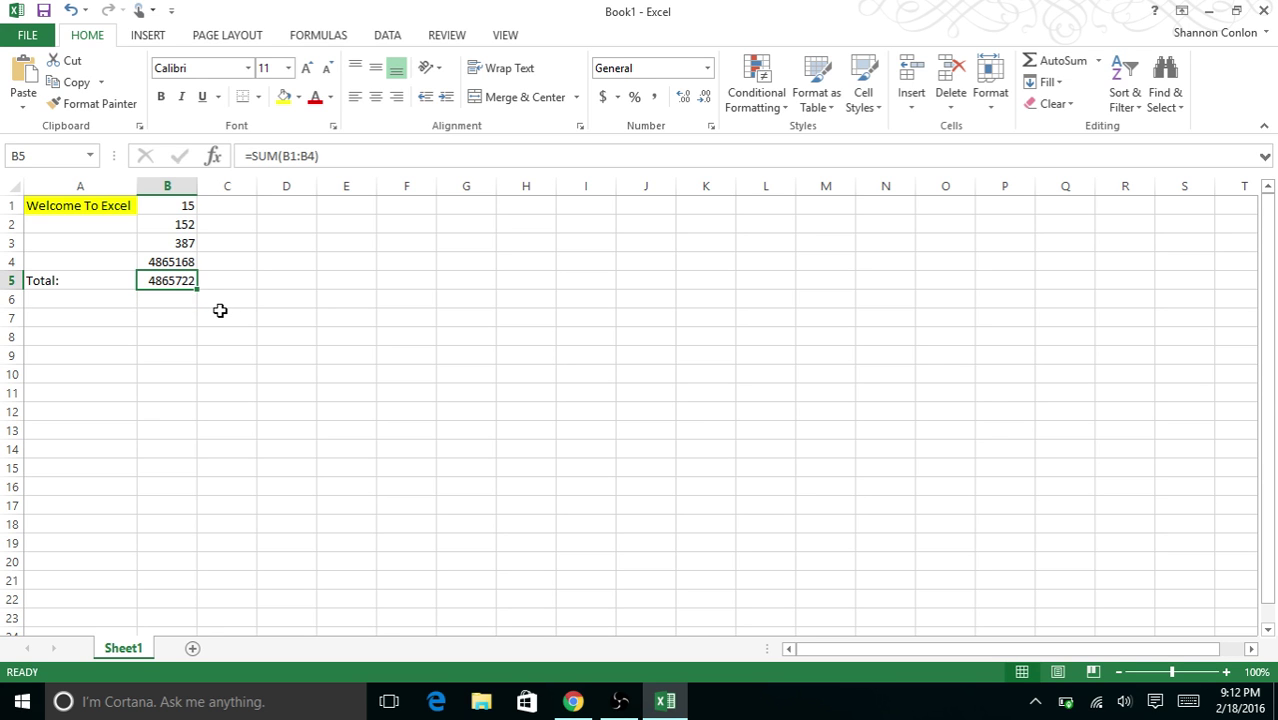
key(Right)
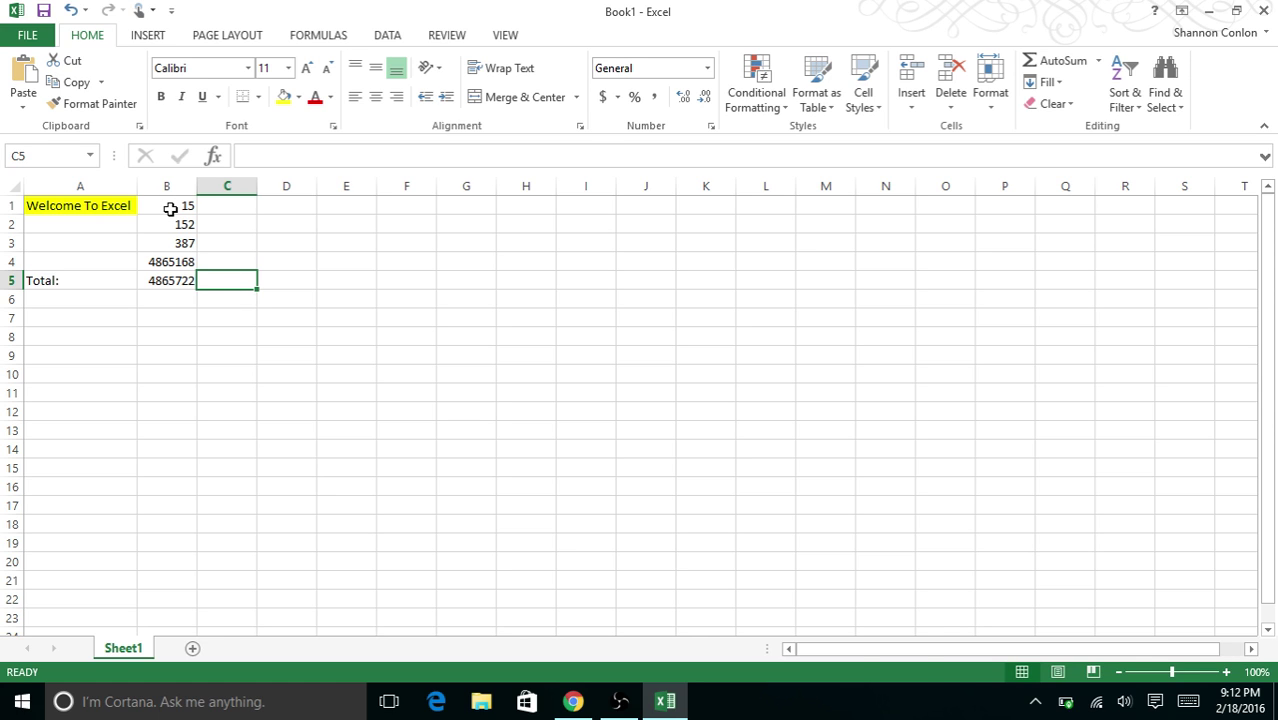
Apply a bottom border to the range B1:B4 to separate the numbers from their total.
drag(171, 208, 167, 260)
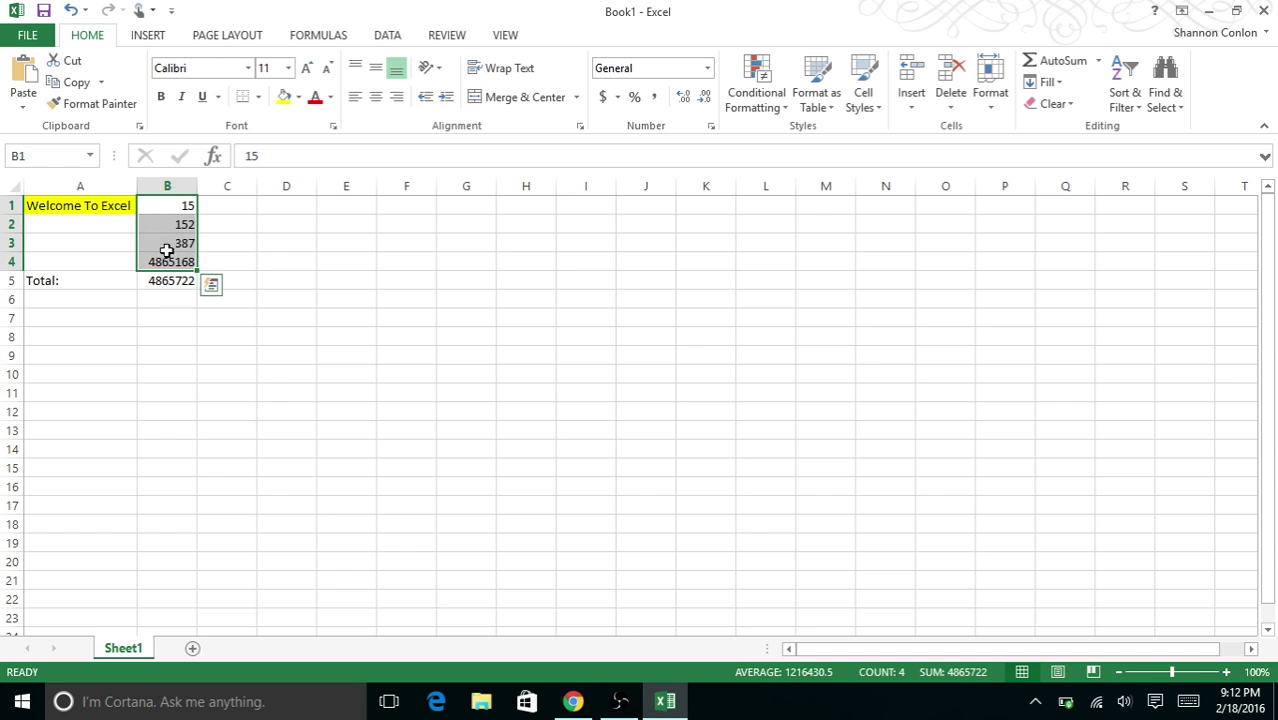
click(258, 100)
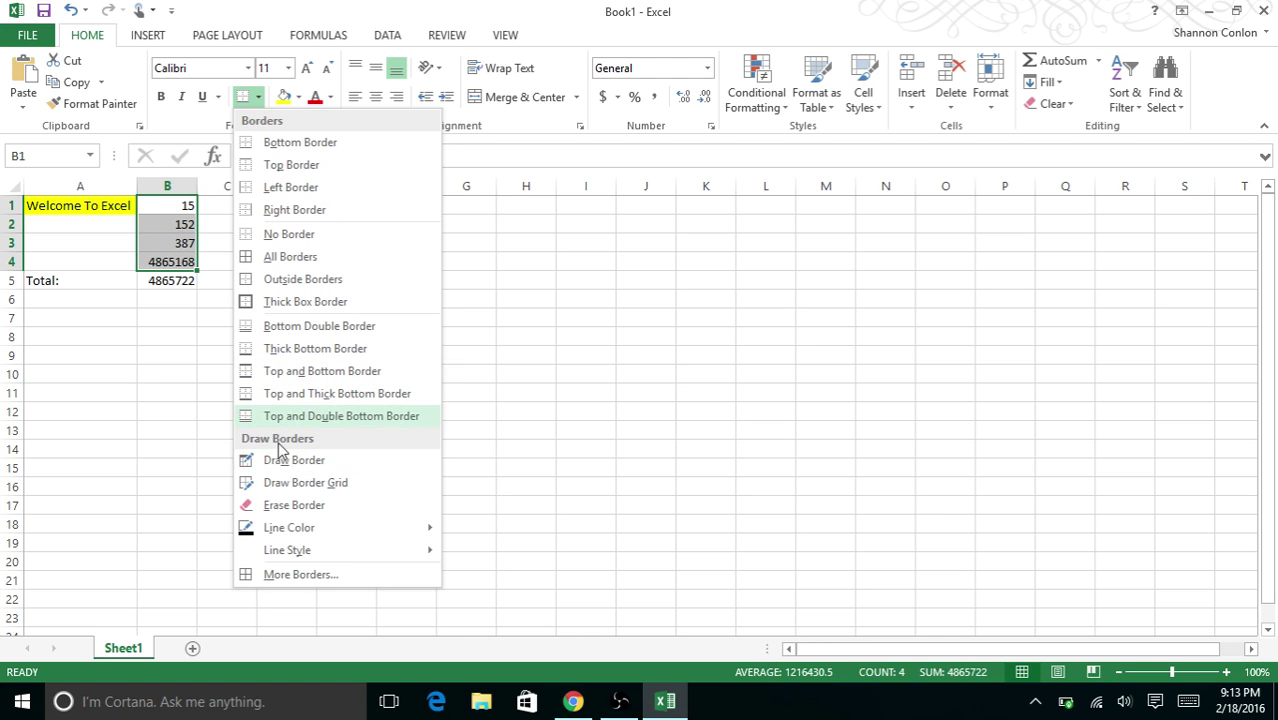
mouse_move(268, 527)
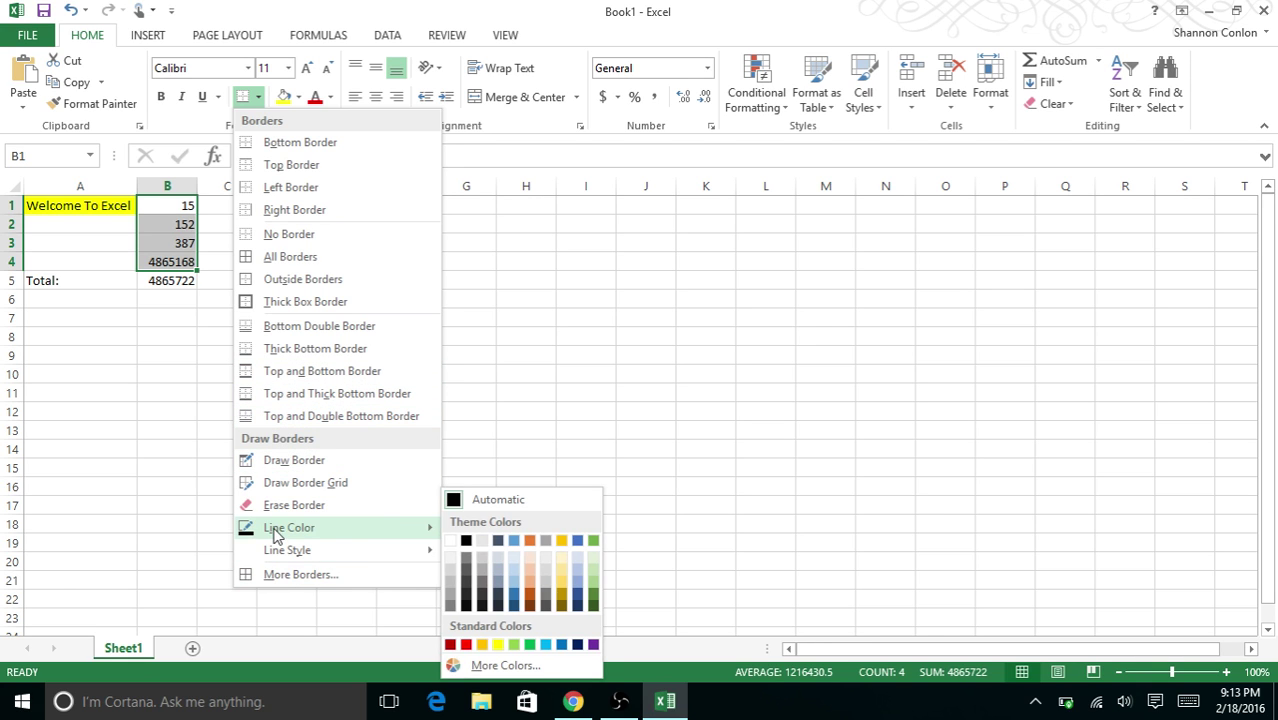
mouse_move(330, 551)
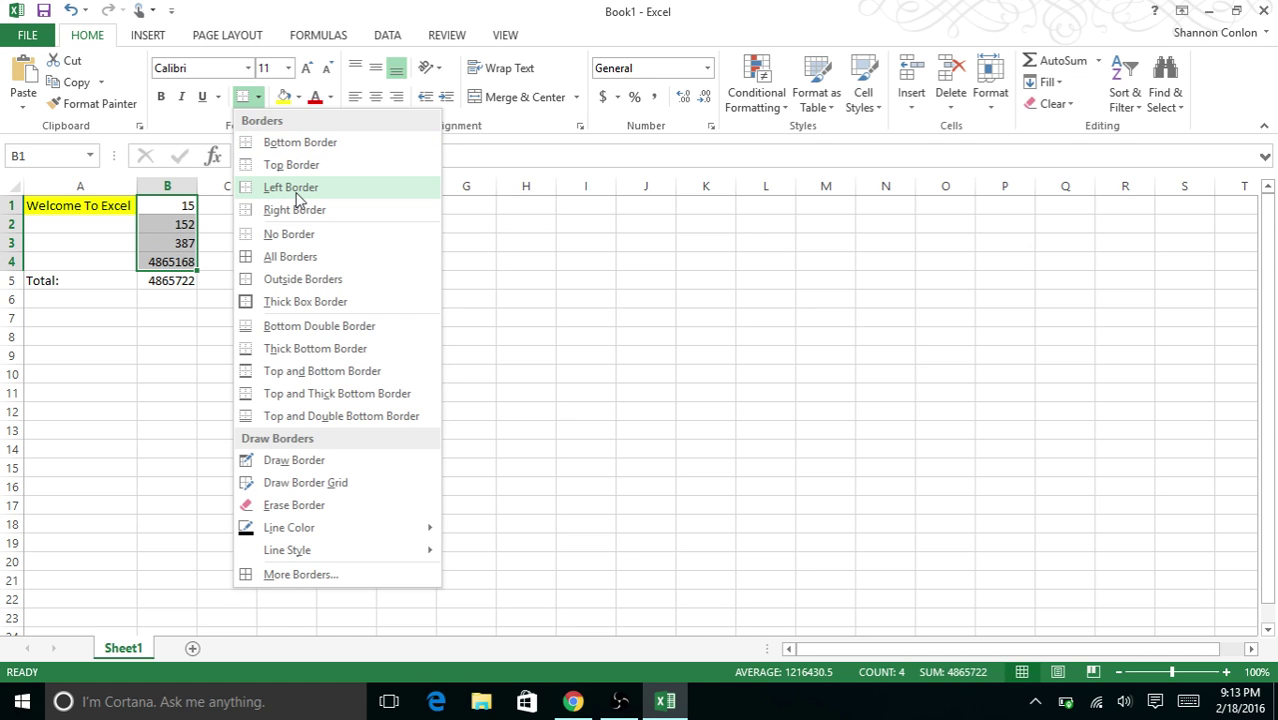
click(300, 142)
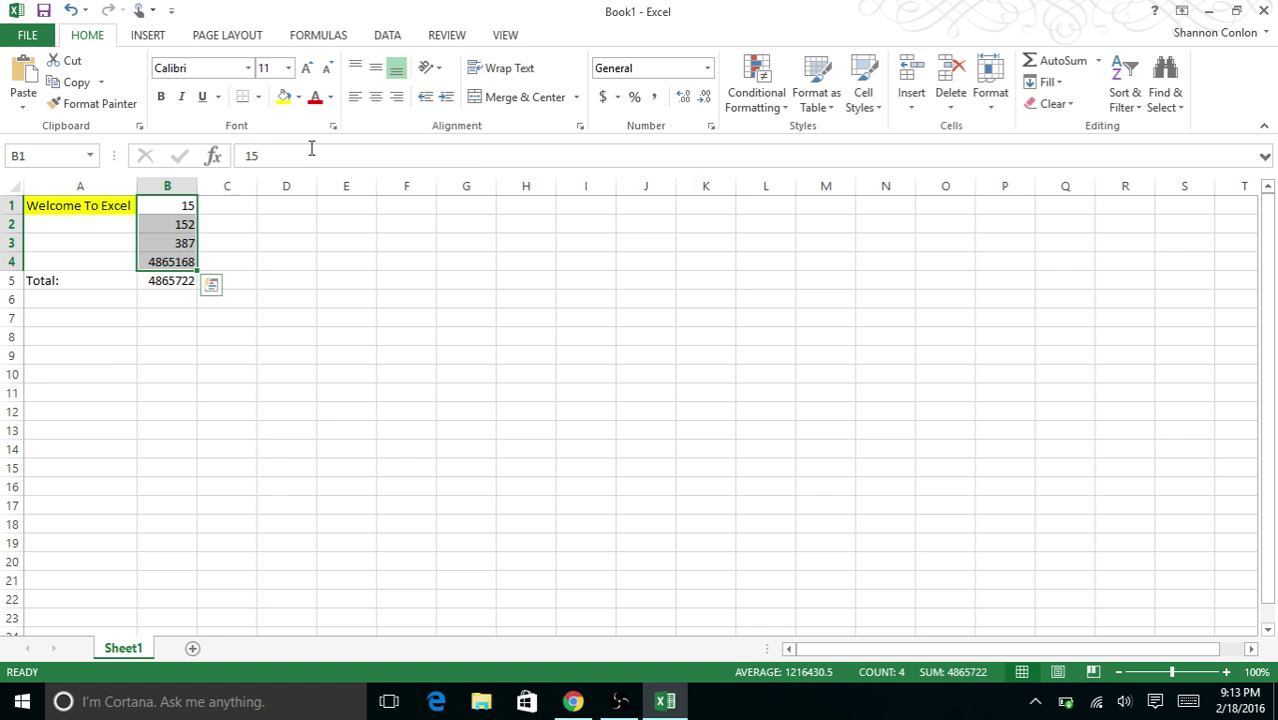
click(114, 352)
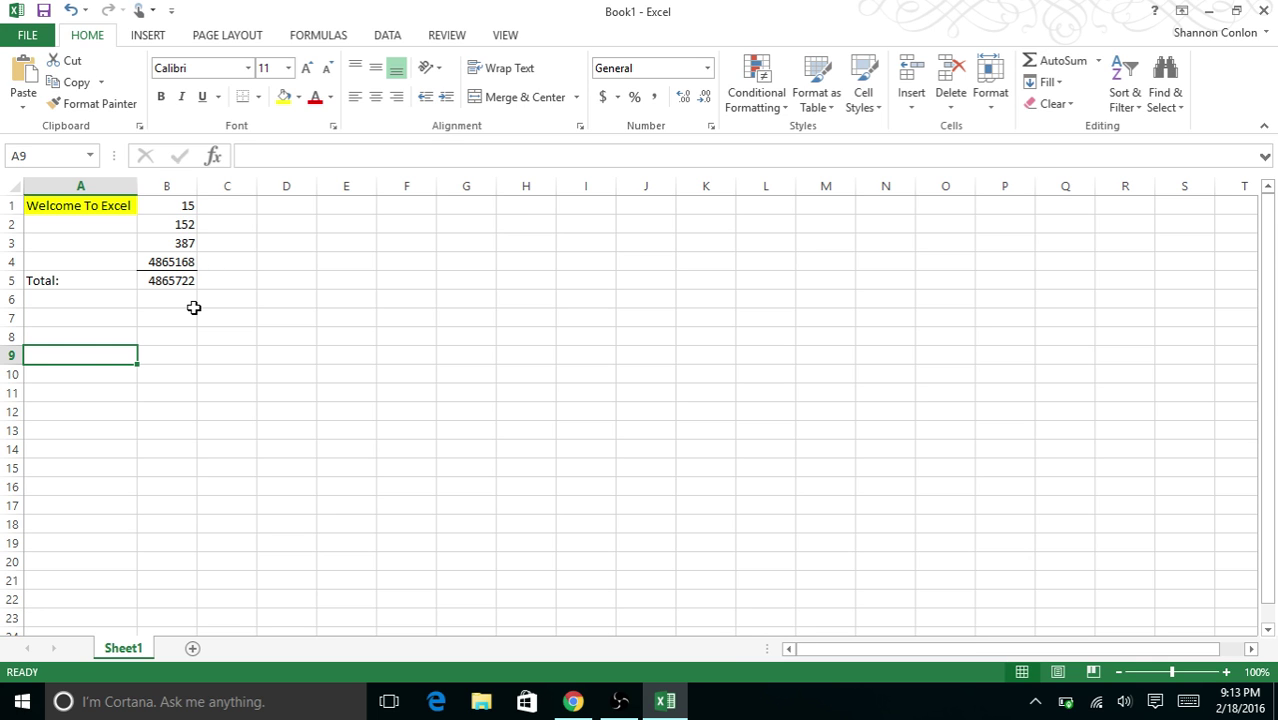
click(186, 279)
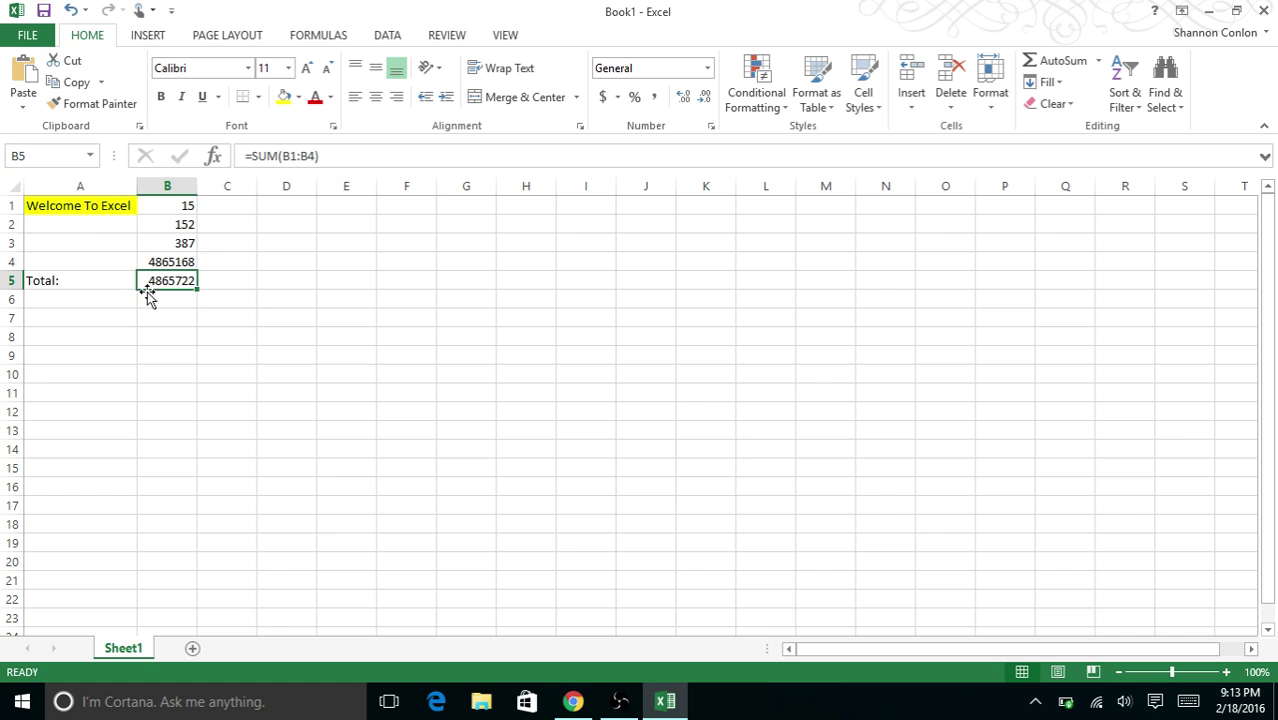
click(80, 259)
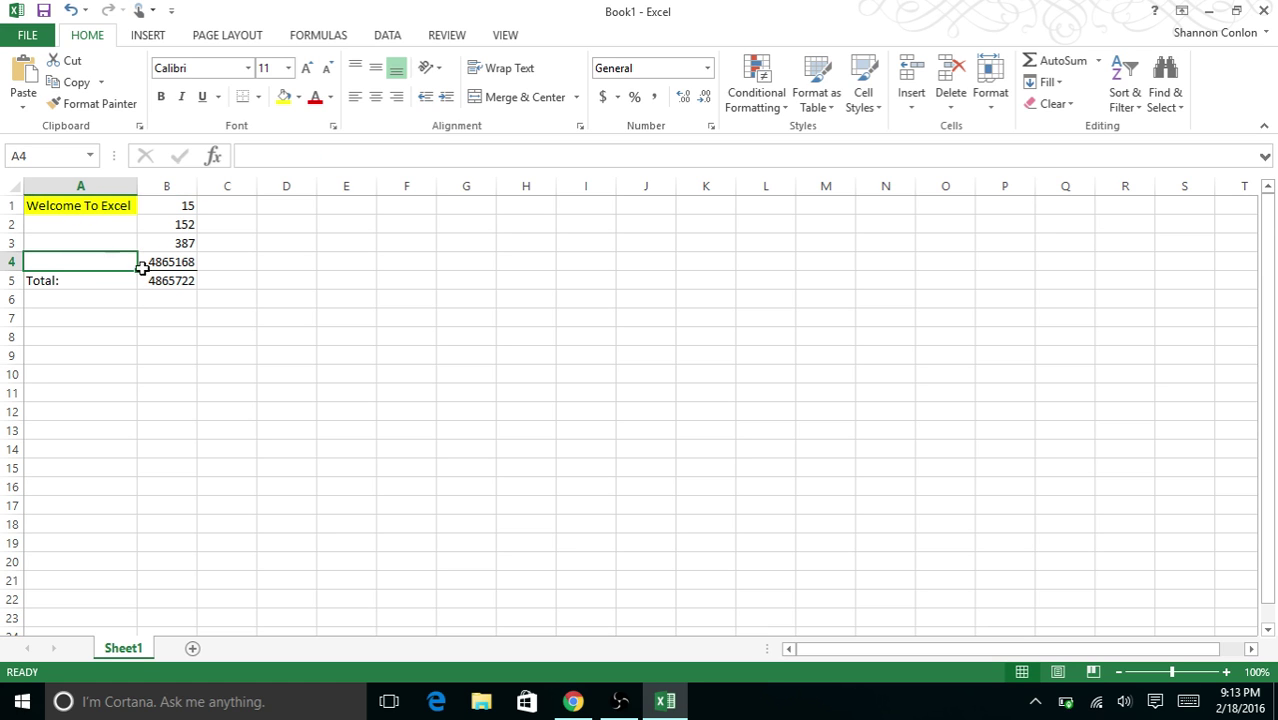
click(247, 334)
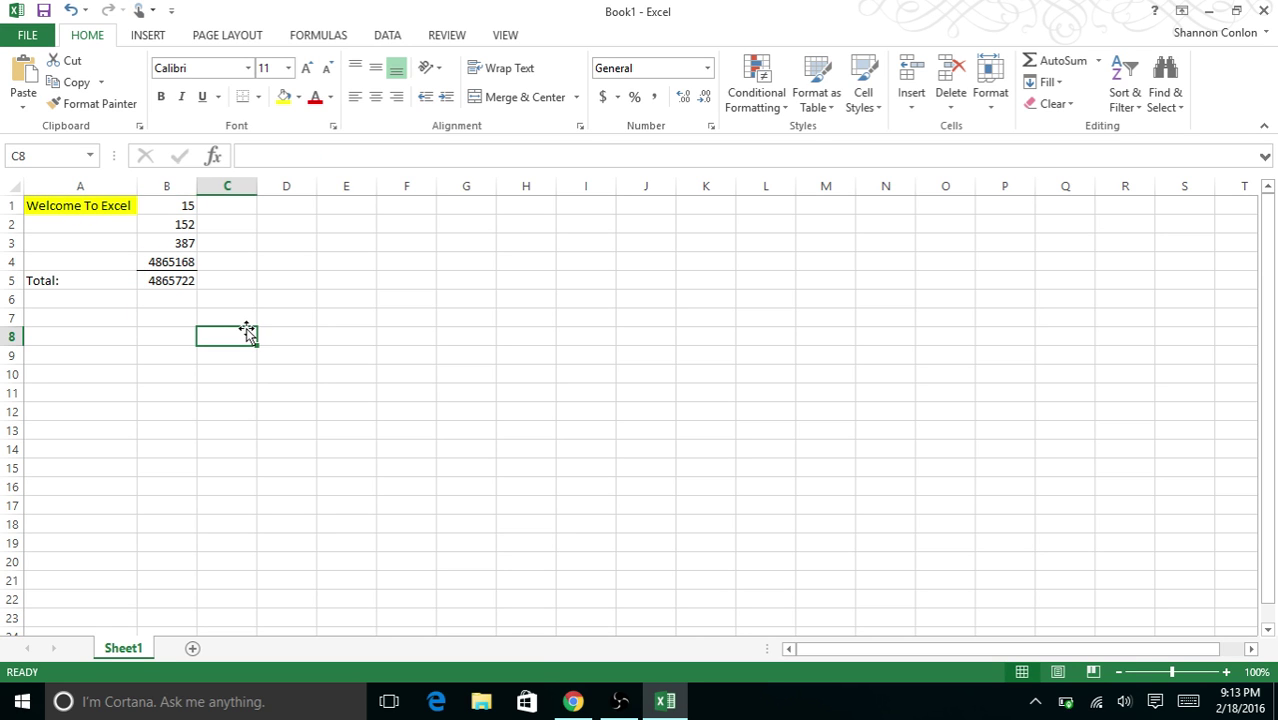